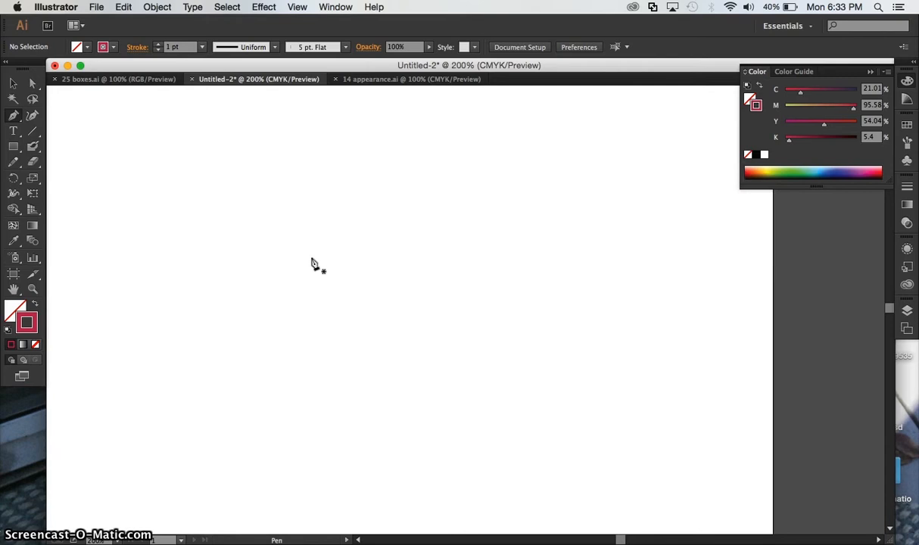
# - Draw a large closed freeform shape of smooth curves on the artboard with the Pen tool and select it
pyautogui.click(243, 272)
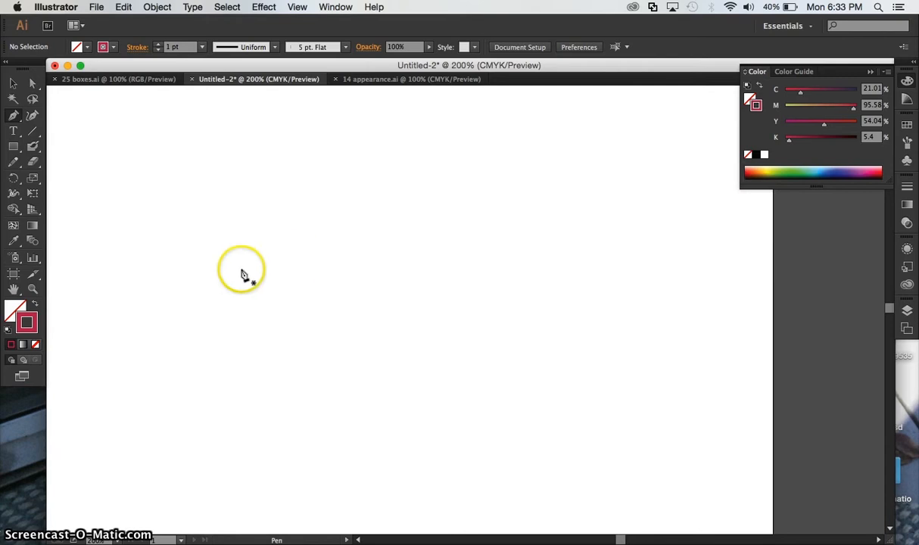
pyautogui.click(174, 280)
pyautogui.moveTo(174, 280); pyautogui.dragTo(578, 398)
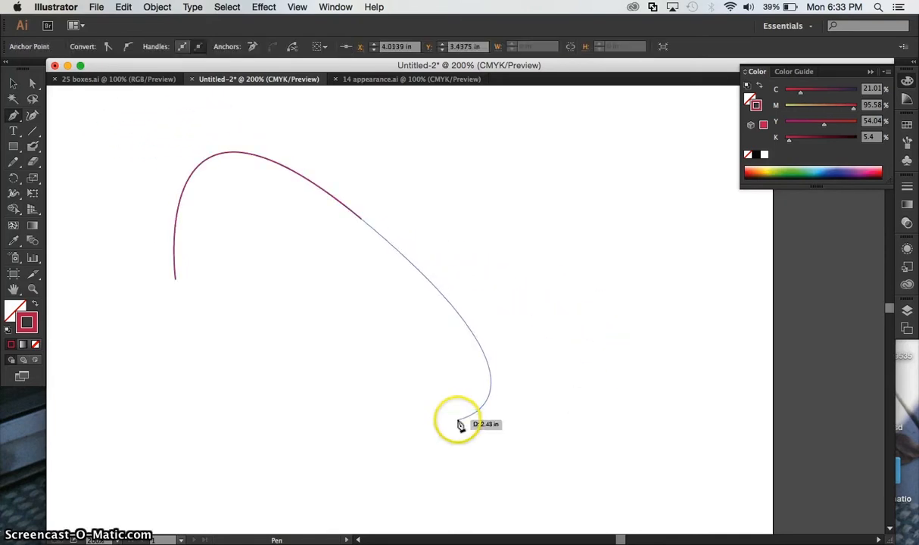
pyautogui.click(350, 456)
pyautogui.moveTo(350, 456); pyautogui.dragTo(197, 439)
pyautogui.moveTo(246, 320); pyautogui.dragTo(335, 322)
pyautogui.moveTo(386, 269); pyautogui.dragTo(240, 248)
pyautogui.moveTo(117, 352); pyautogui.dragTo(172, 240)
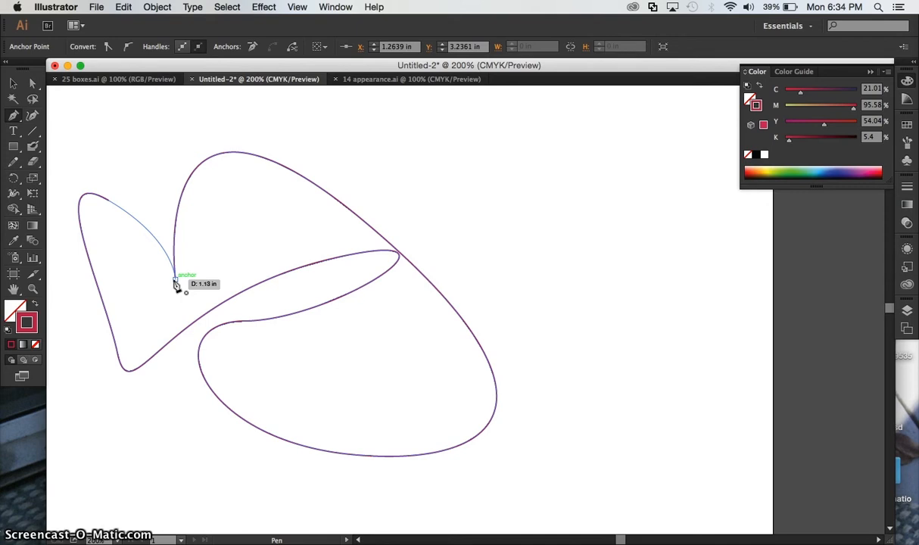
pyautogui.click(174, 281)
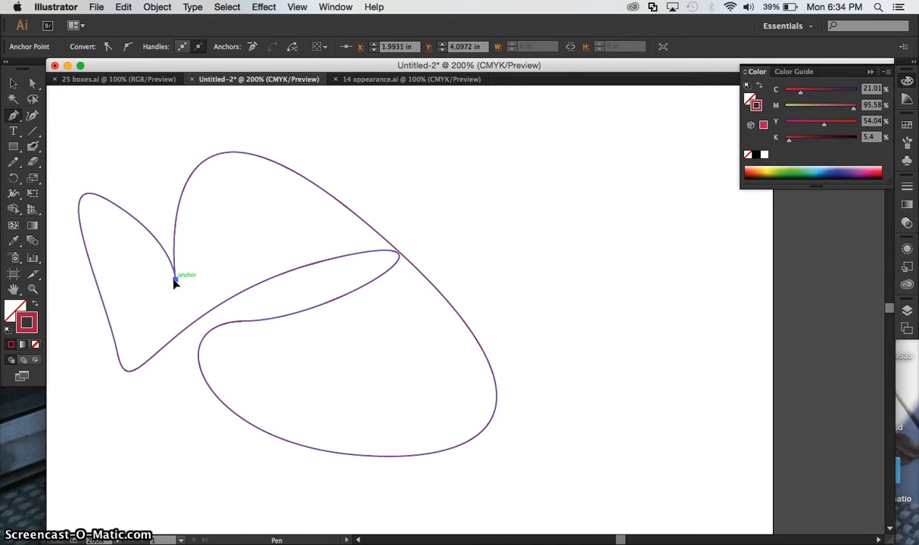
pyautogui.click(14, 84)
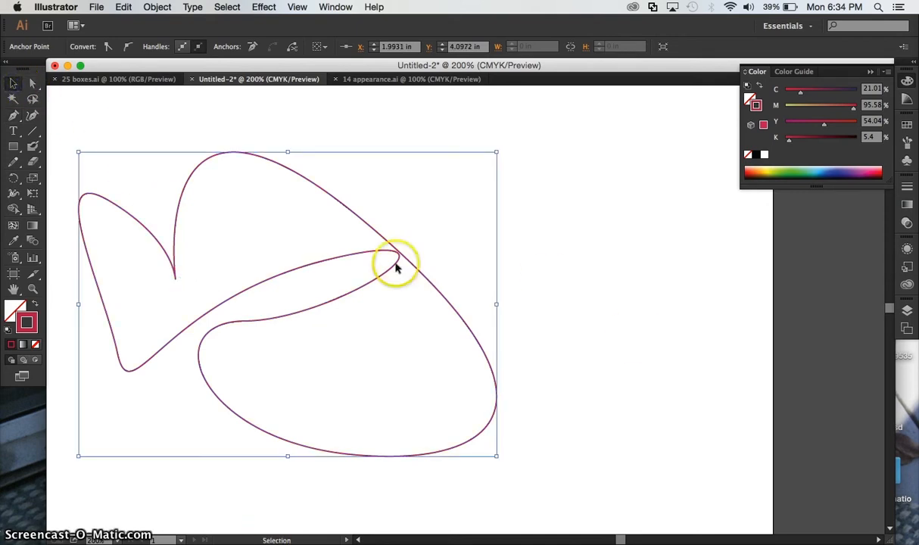
pyautogui.click(217, 305)
# - Draw an open, winding curved path beside the closed shape with the Pen tool, leaving its two ends unconnected, and deselect it
pyautogui.click(13, 116)
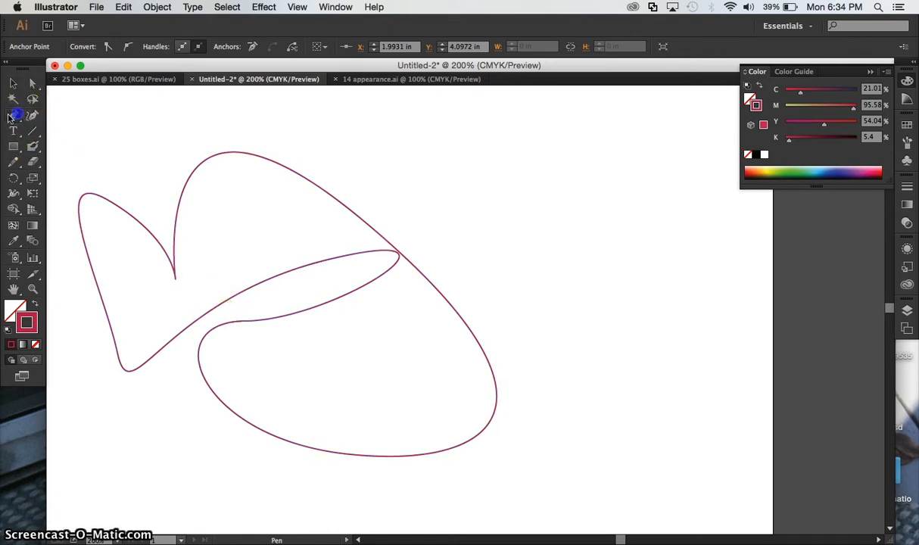
pyautogui.click(630, 131)
pyautogui.moveTo(701, 162); pyautogui.dragTo(659, 202)
pyautogui.moveTo(586, 230); pyautogui.dragTo(648, 286)
pyautogui.moveTo(679, 332); pyautogui.dragTo(537, 303)
pyautogui.moveTo(474, 213); pyautogui.dragTo(536, 150)
pyautogui.click(535, 149)
pyautogui.click(13, 83)
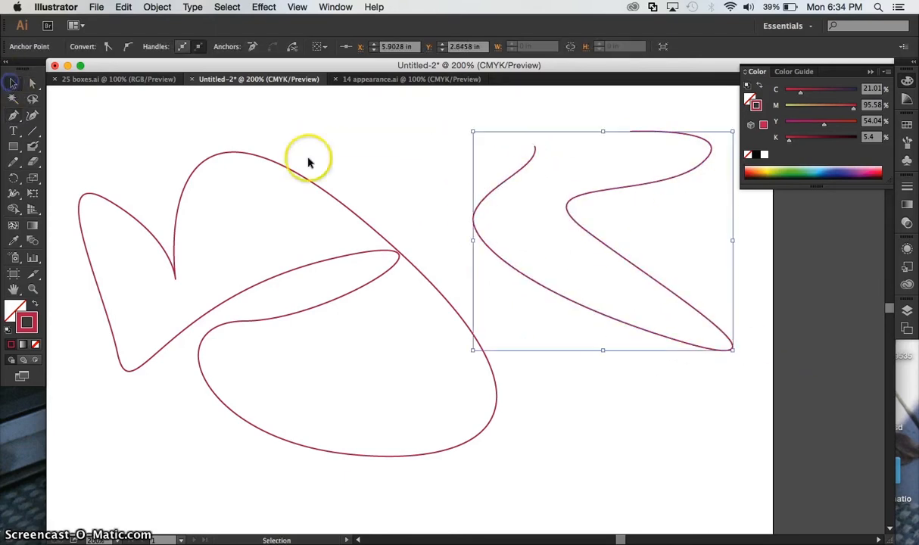
pyautogui.click(338, 170)
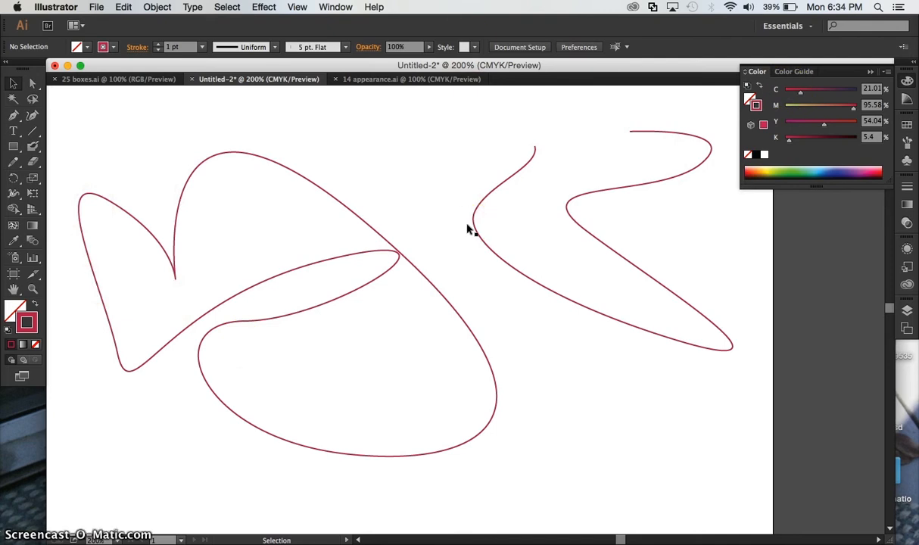
# - Fill the closed shape with a muted pink of about C 18, M 51, Y 21, K 0
pyautogui.click(201, 171)
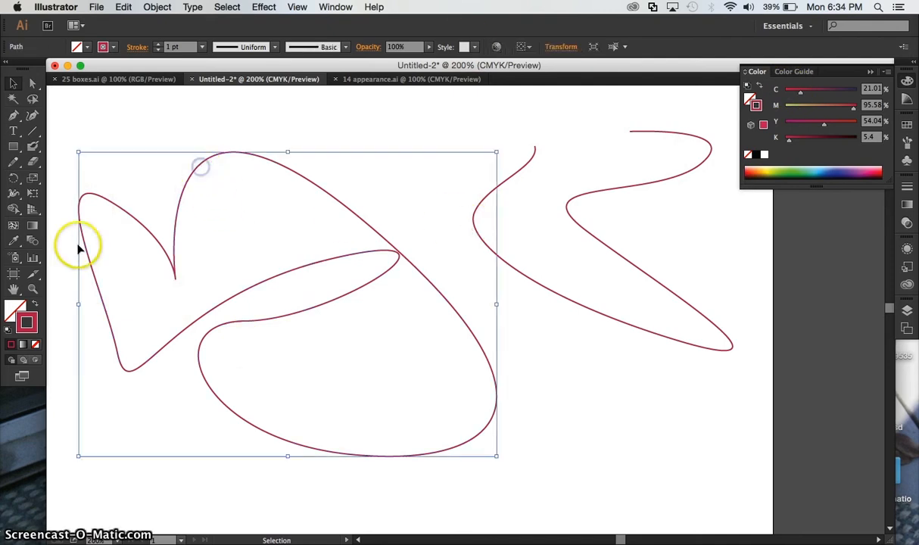
pyautogui.click(15, 310)
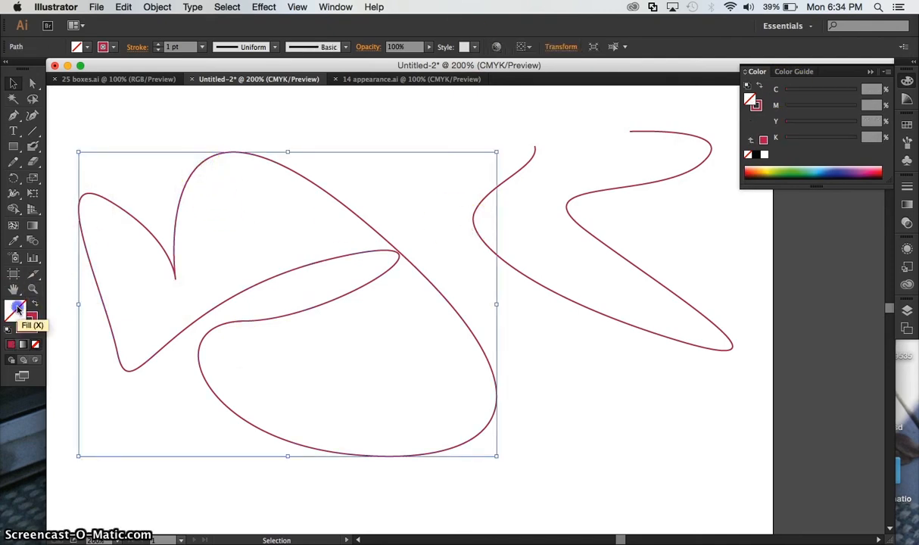
pyautogui.doubleClick(16, 307)
pyautogui.click(339, 238)
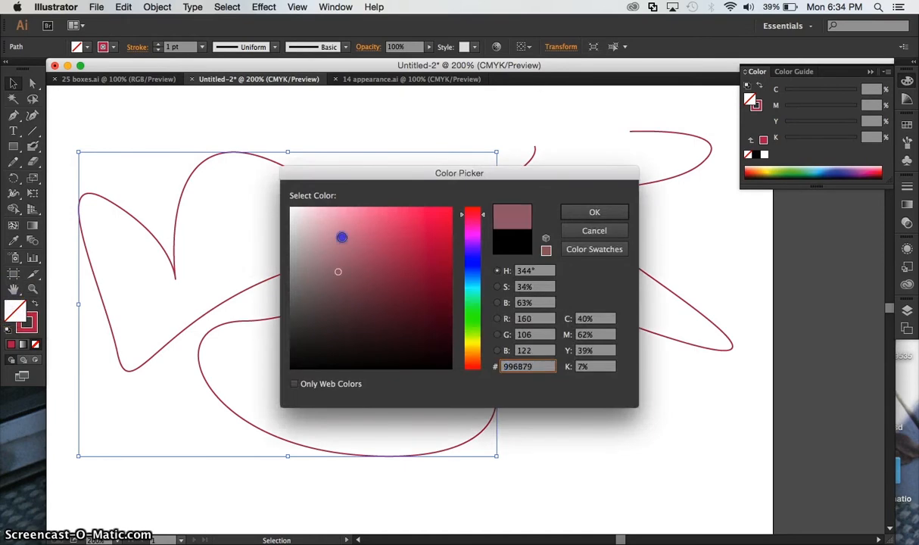
pyautogui.click(576, 214)
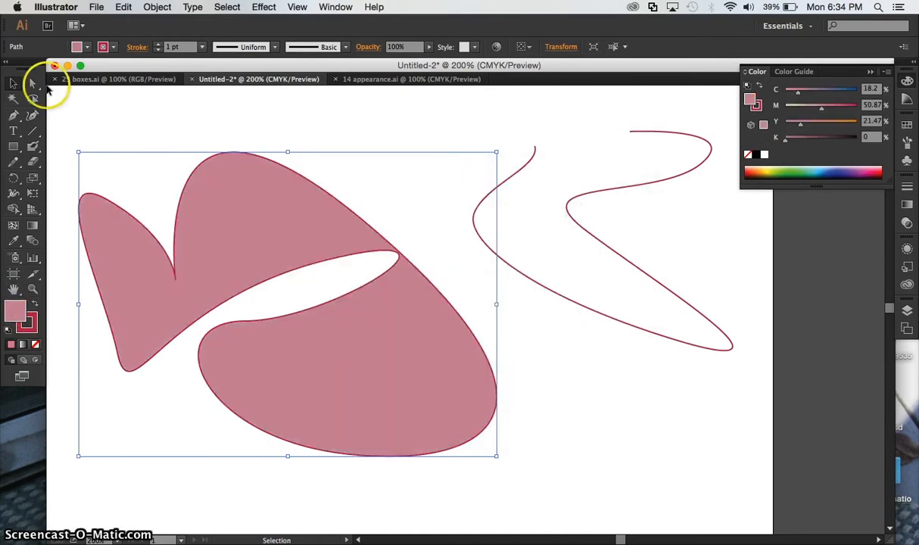
# - Fill the open winding path with the light pink D398A9
pyautogui.click(595, 236)
pyautogui.click(15, 311)
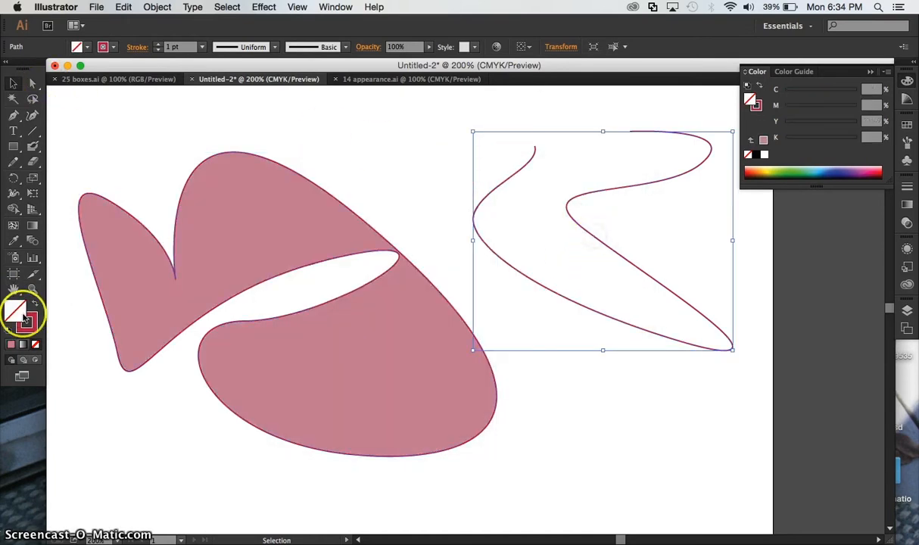
pyautogui.doubleClick(15, 312)
pyautogui.click(334, 234)
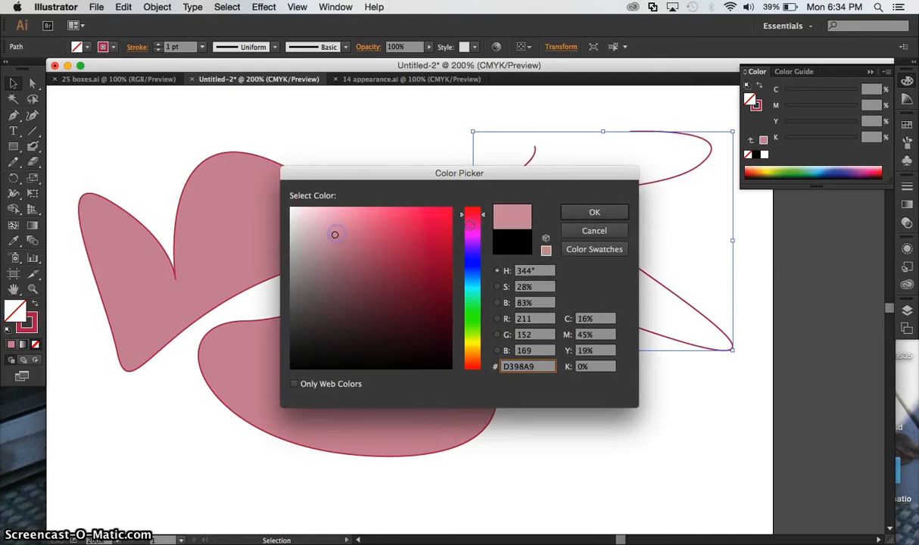
pyautogui.click(593, 214)
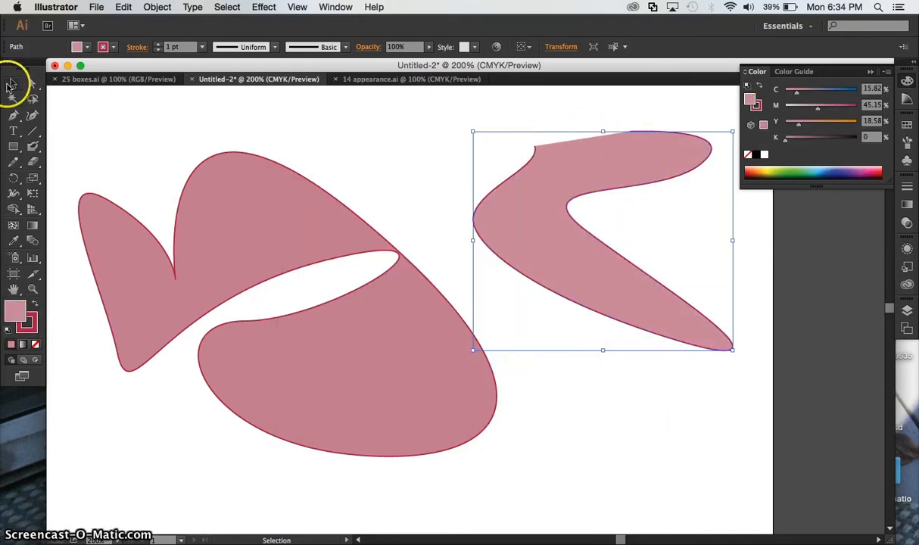
# - Move the open path's two end anchor points farther apart, one beyond the artboard's upper edge and the other toward its right edge
pyautogui.click(32, 83)
pyautogui.click(456, 196)
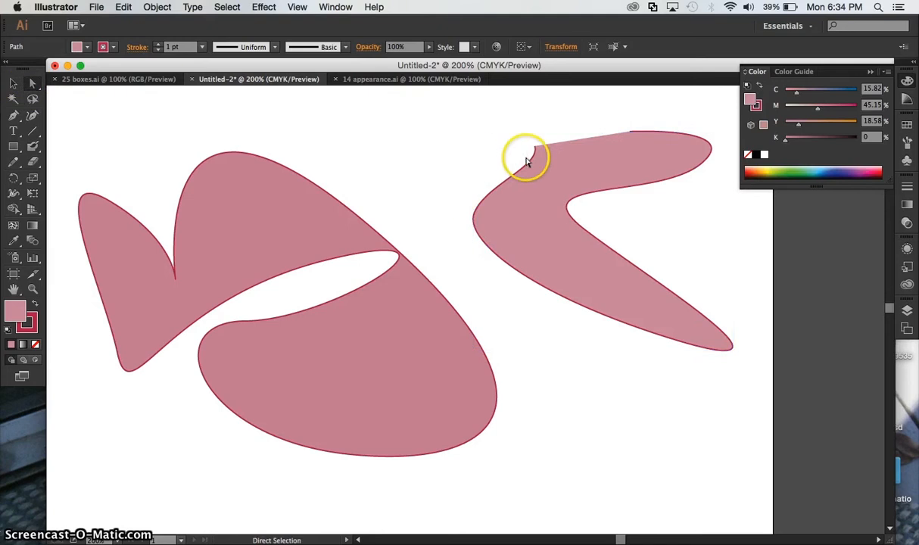
pyautogui.moveTo(535, 146); pyautogui.dragTo(353, 91)
pyautogui.scroll(-2, 526, 329)
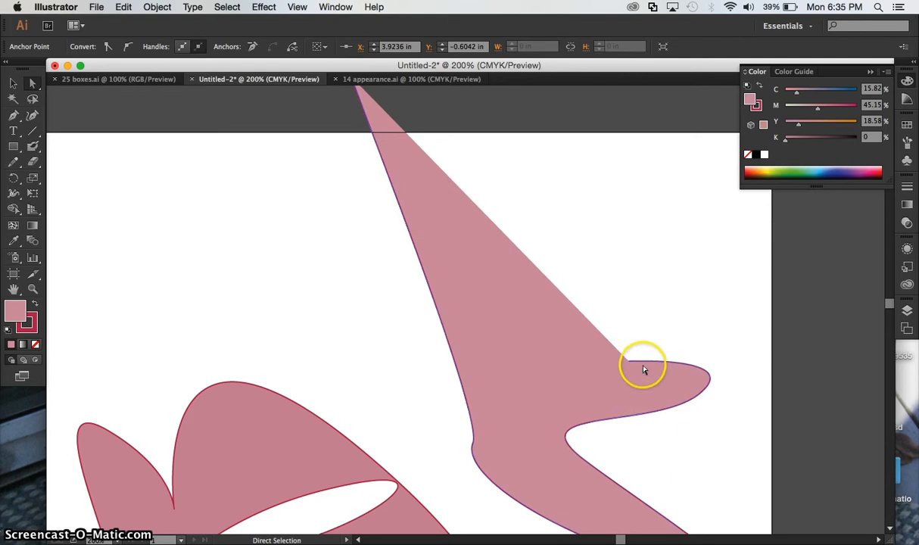
pyautogui.moveTo(629, 364); pyautogui.dragTo(748, 289)
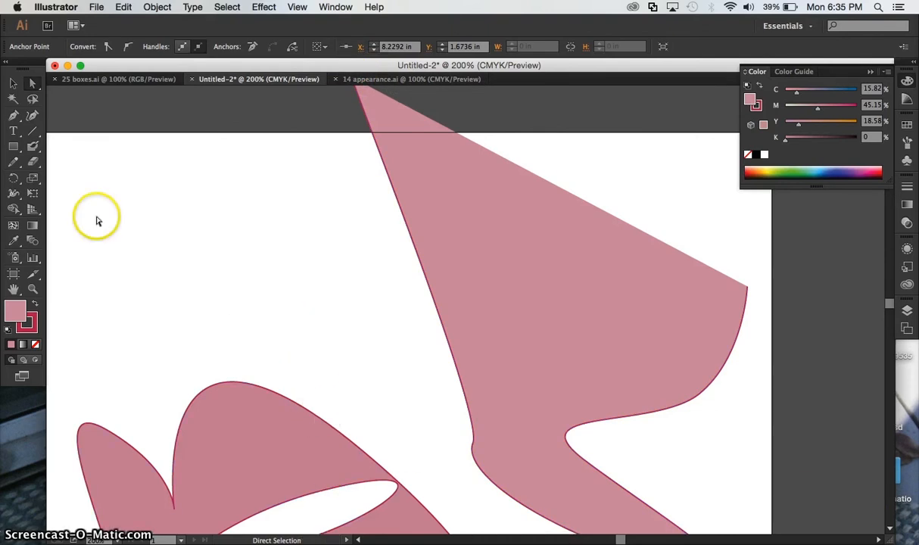
# - Draw a small, self-crossing open path of smooth curves above the closed shape with the Pen tool and end the path
pyautogui.click(13, 115)
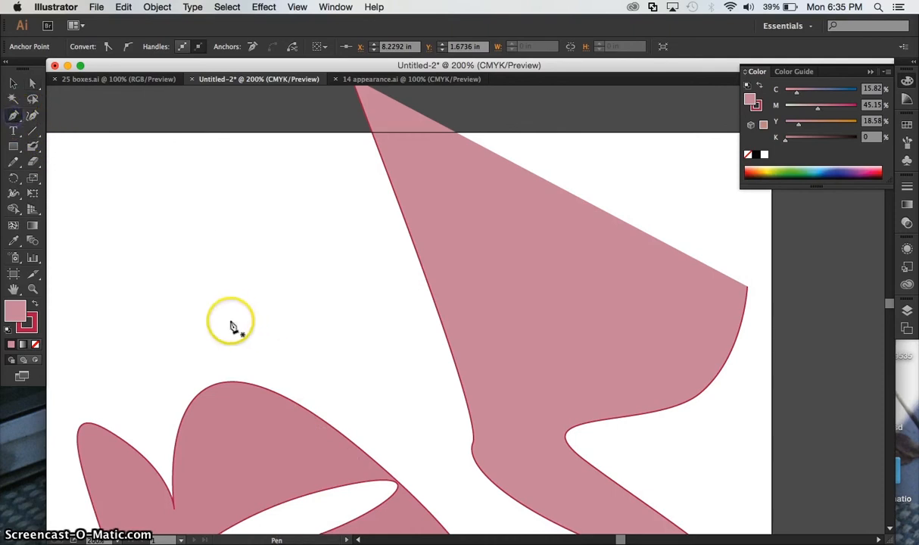
pyautogui.click(147, 274)
pyautogui.moveTo(147, 273); pyautogui.dragTo(228, 246)
pyautogui.moveTo(208, 278); pyautogui.dragTo(174, 279)
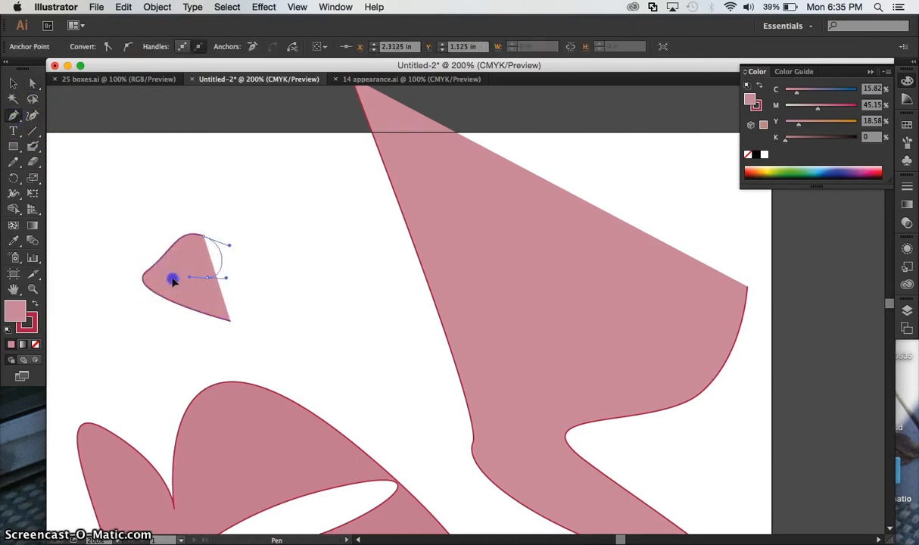
pyautogui.click(149, 331)
pyautogui.moveTo(237, 345); pyautogui.dragTo(266, 341)
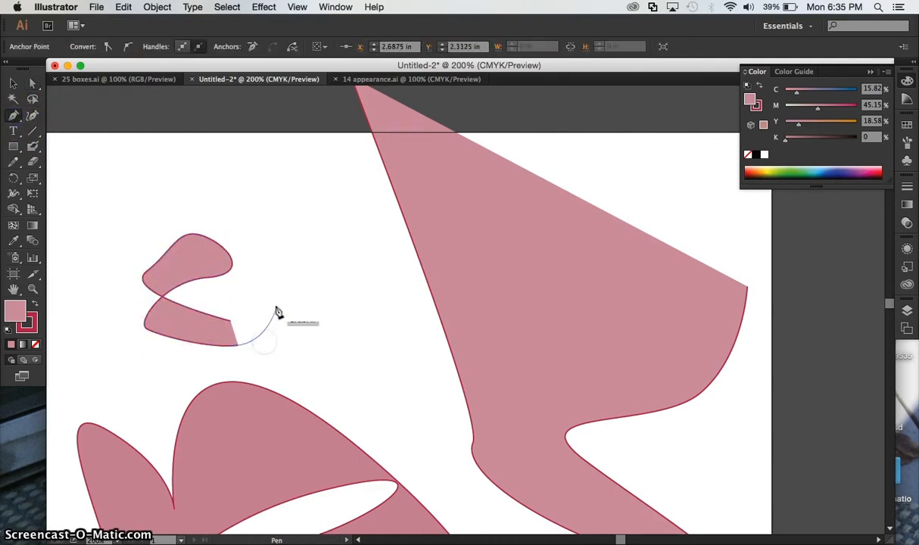
pyautogui.moveTo(272, 292); pyautogui.dragTo(270, 292)
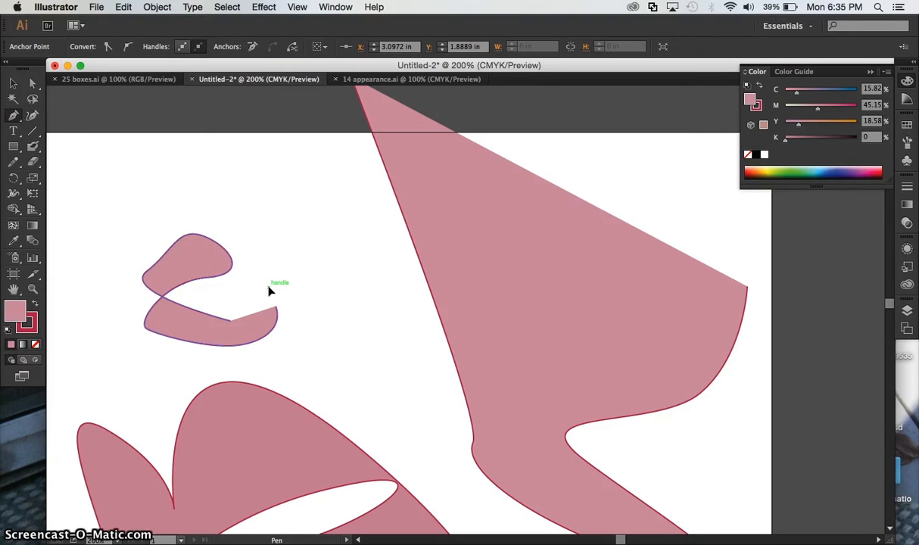
pyautogui.click(13, 84)
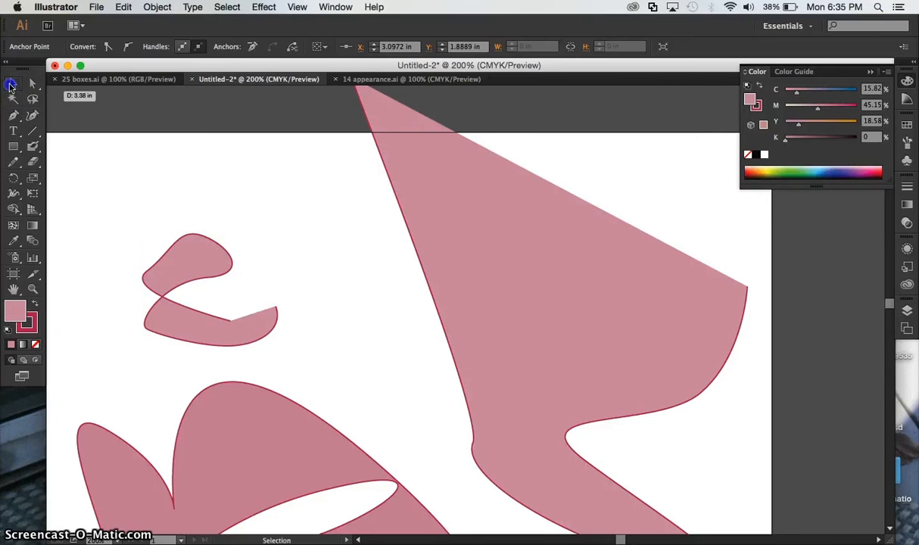
# - Select all three practice shapes and delete them
pyautogui.press('super+minus')
pyautogui.press('super+minus')
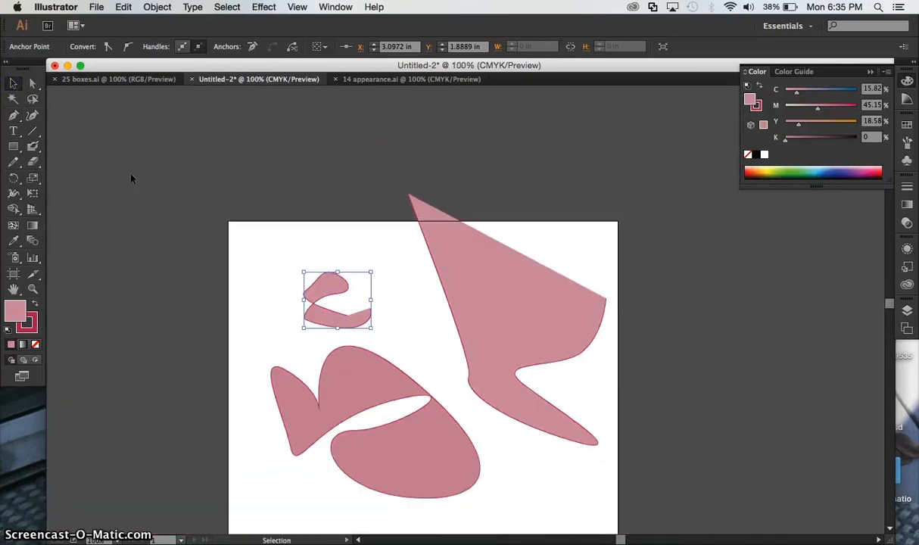
pyautogui.moveTo(115, 138); pyautogui.dragTo(632, 536)
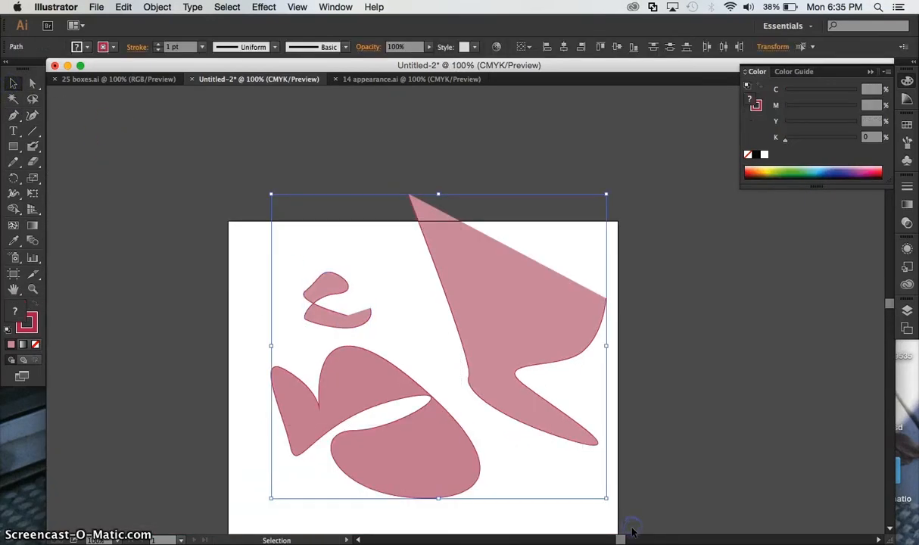
pyautogui.press('Delete')
# - Switch to the 14 appearance.ai document, activate the Pen tool and check the objects contained in Layer 1
pyautogui.click(428, 80)
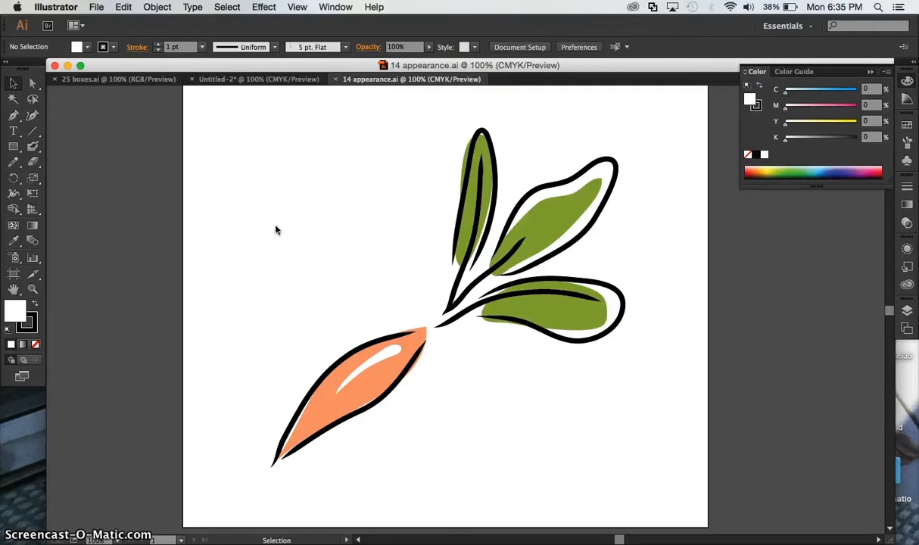
pyautogui.click(12, 117)
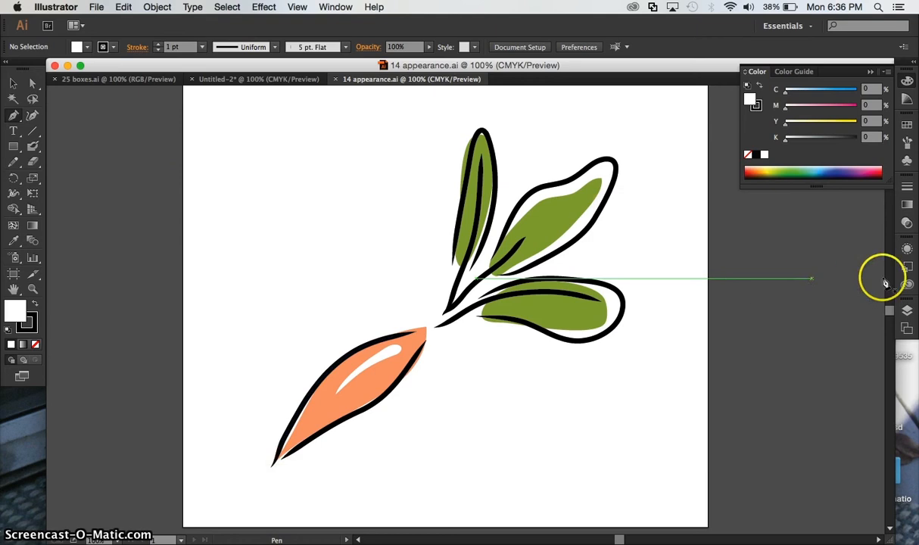
pyautogui.click(905, 306)
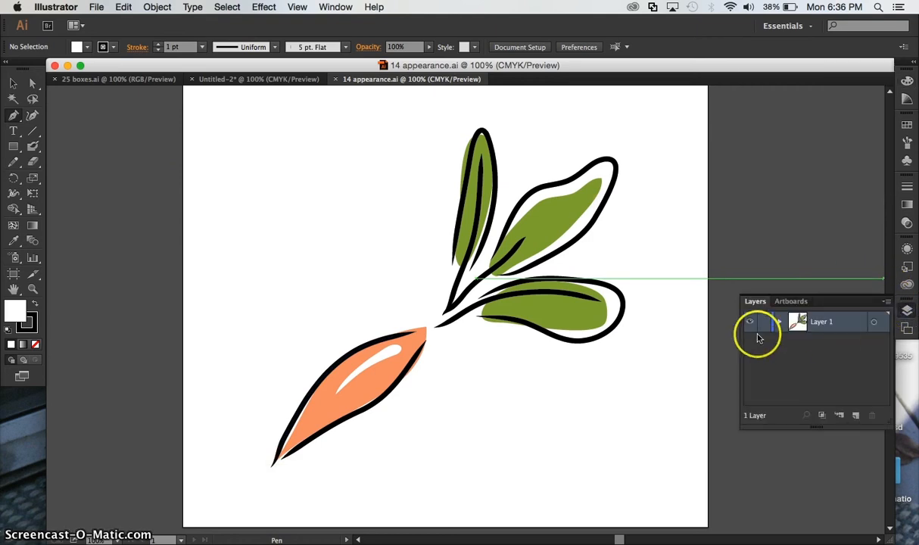
pyautogui.click(781, 323)
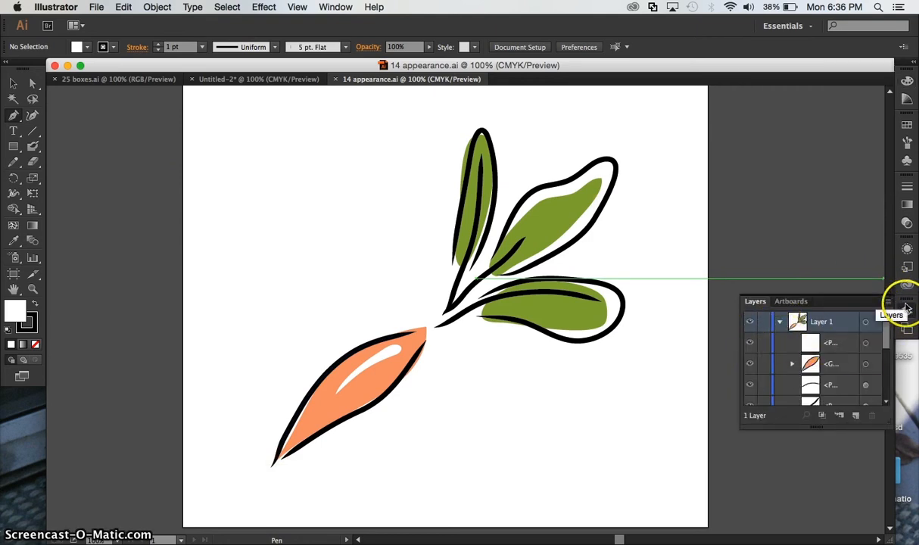
pyautogui.click(780, 323)
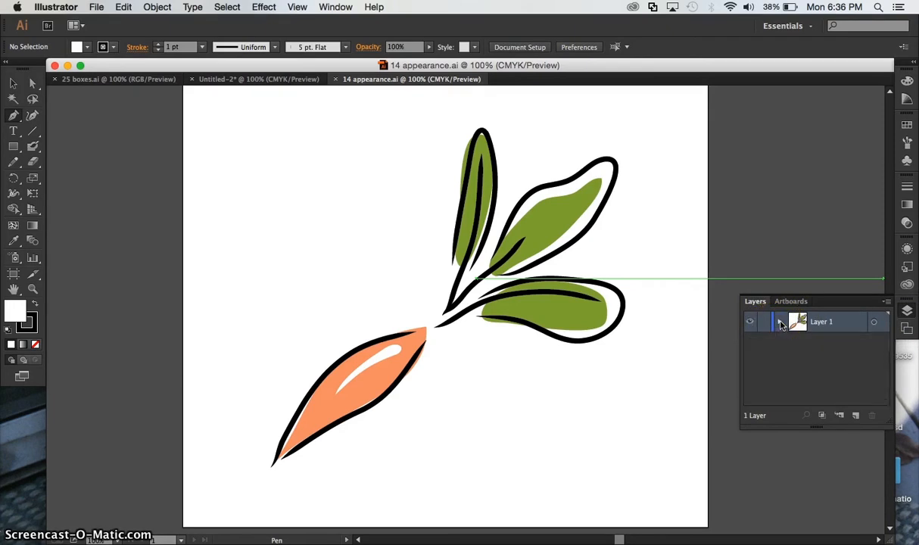
# - Add a new layer above the carrot artwork, lock Layer 1 and check that its contents are locked
pyautogui.click(857, 416)
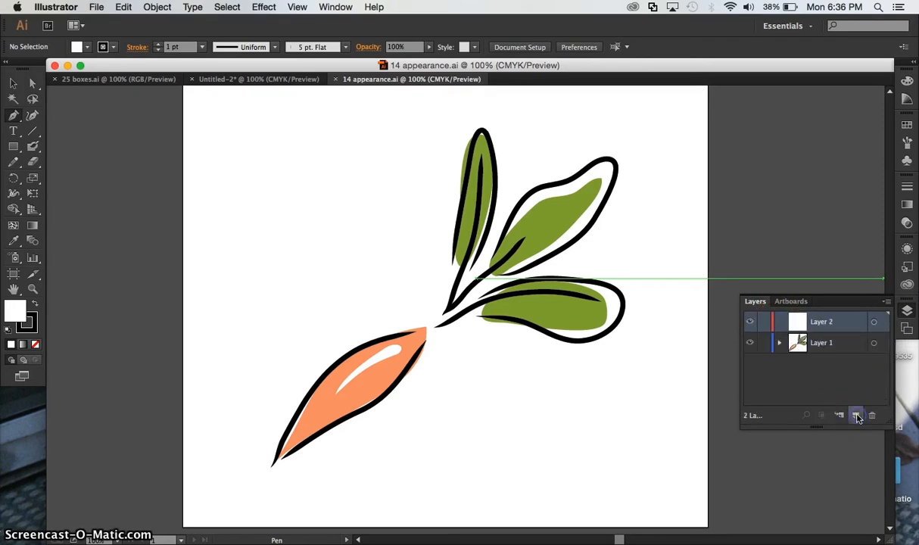
pyautogui.click(763, 343)
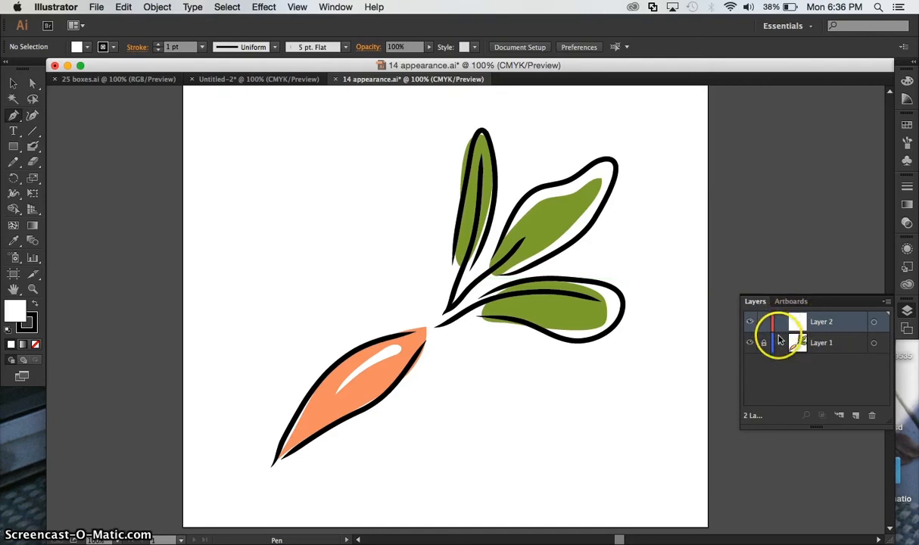
pyautogui.click(779, 342)
pyautogui.scroll(-3, 788, 352)
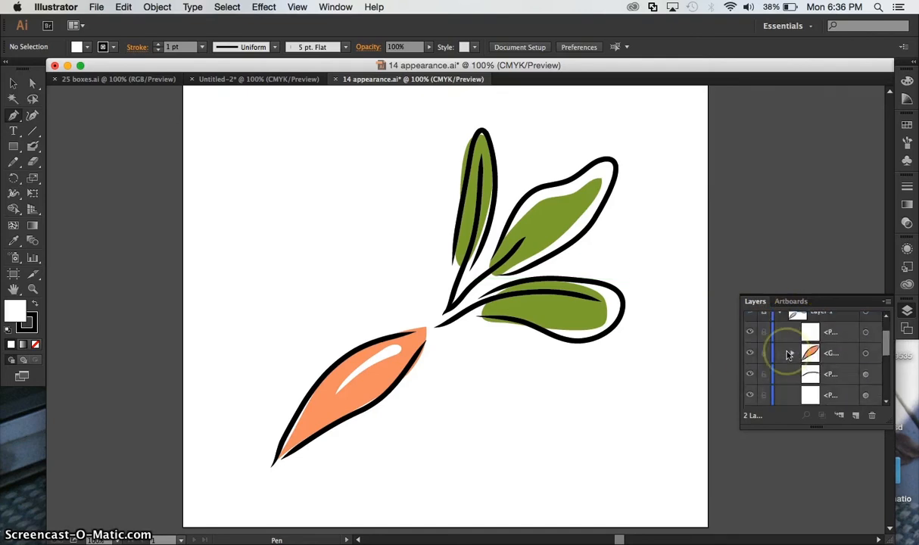
pyautogui.scroll(3, 788, 352)
pyautogui.click(778, 342)
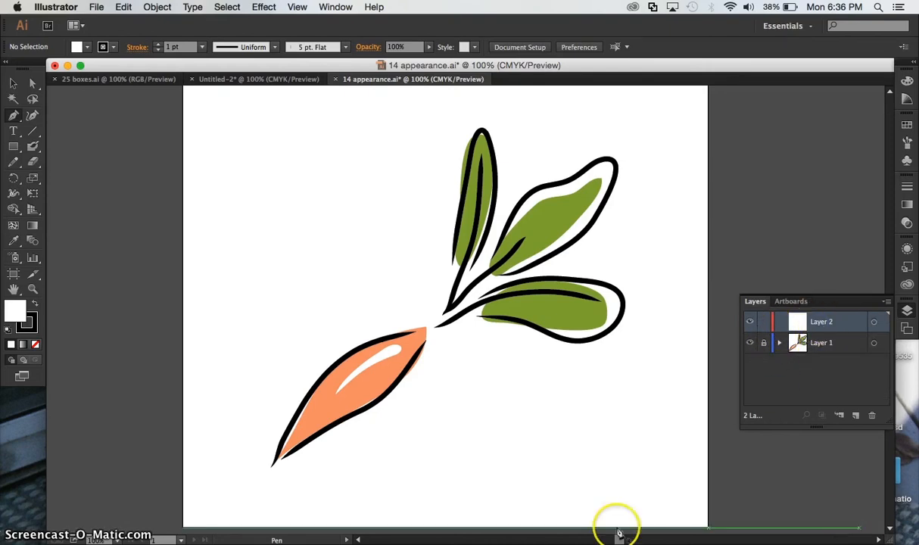
# - Start a Pen tool path on Layer 2 at the carrot root's pointed lower tip
pyautogui.moveTo(273, 467); pyautogui.dragTo(277, 492)
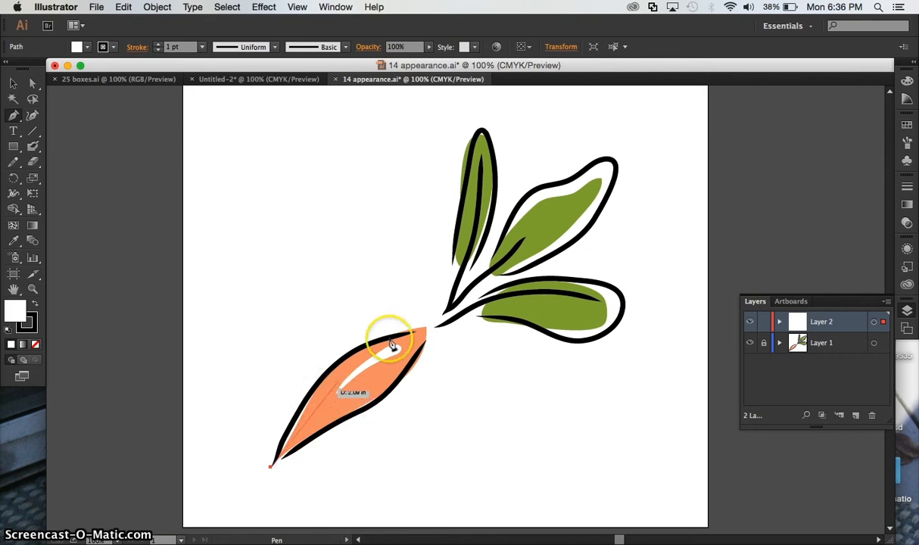
pyautogui.moveTo(424, 334); pyautogui.dragTo(418, 338)
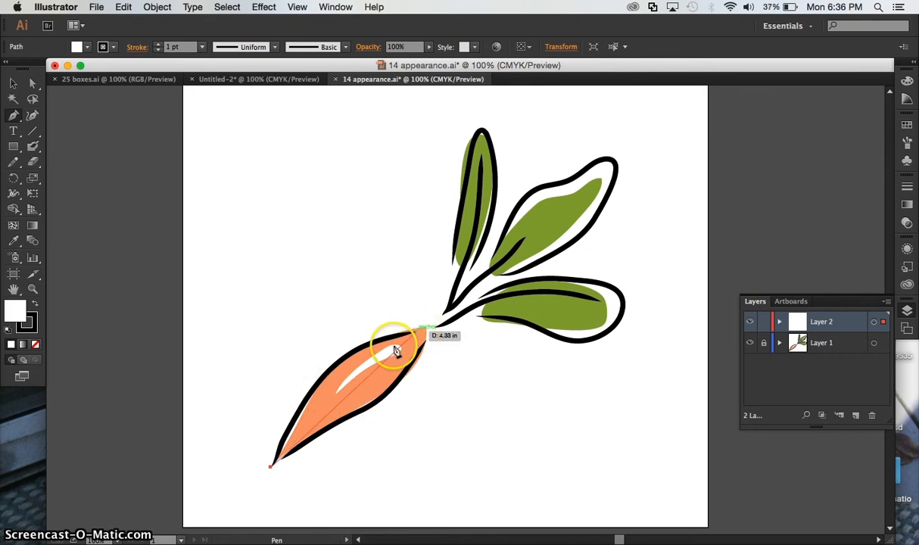
# - Try tracing the carrot's left edge with closely spaced anchors and with an oversized curve, undoing both attempts
pyautogui.moveTo(270, 461); pyautogui.dragTo(297, 384)
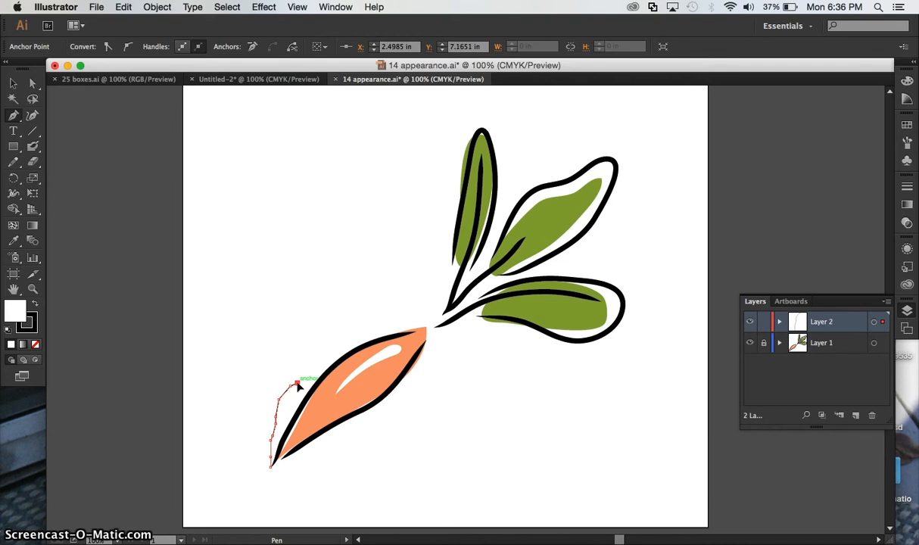
pyautogui.moveTo(299, 388); pyautogui.dragTo(299, 388)
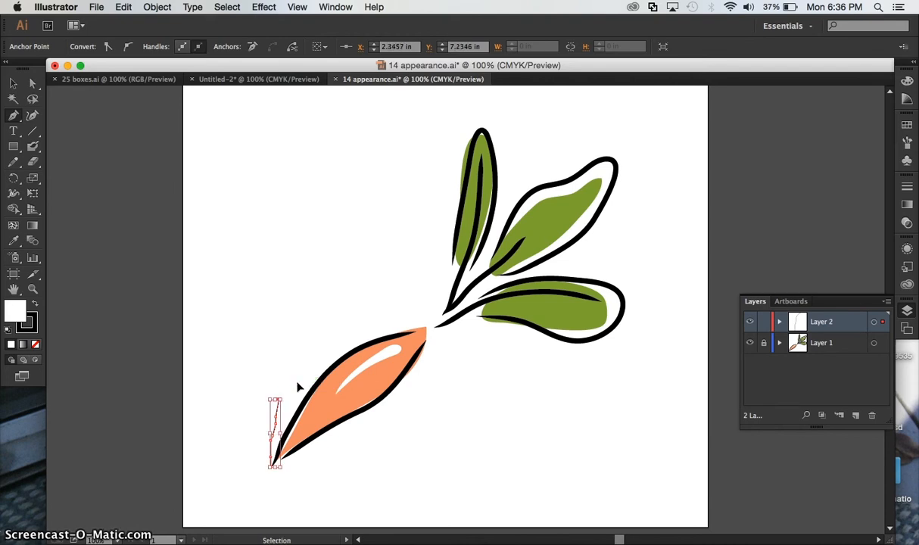
pyautogui.press('super+z')
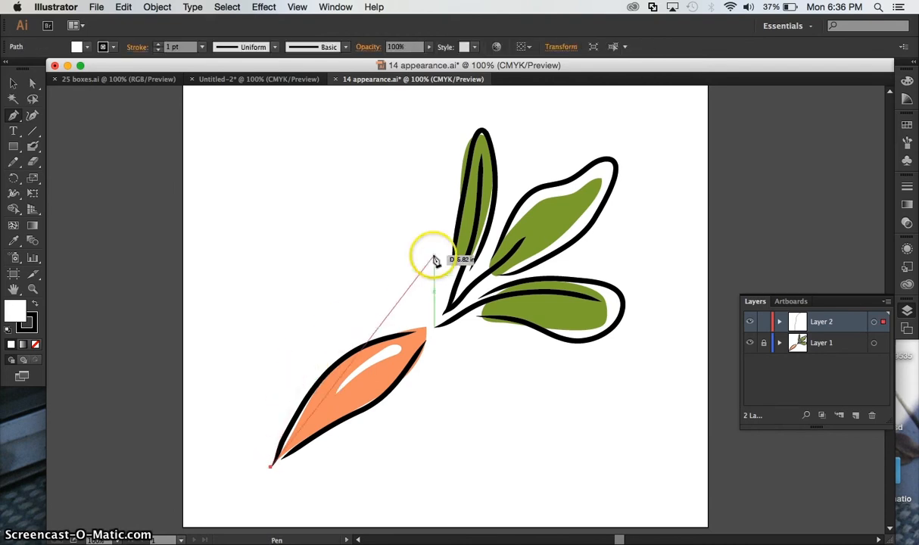
pyautogui.moveTo(492, 259); pyautogui.dragTo(705, 188)
pyautogui.moveTo(733, 94); pyautogui.dragTo(626, 301)
pyautogui.press('super+z')
# - Place a smooth anchor partway up the carrot root's upper-left edge, with its handles following the outline's slope
pyautogui.scroll(-5, 626, 302)
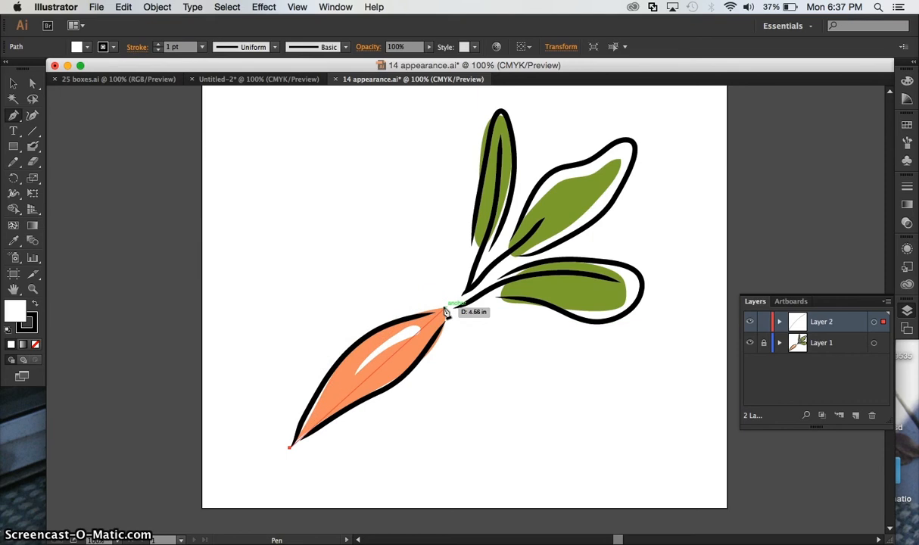
pyautogui.moveTo(446, 313); pyautogui.dragTo(343, 360)
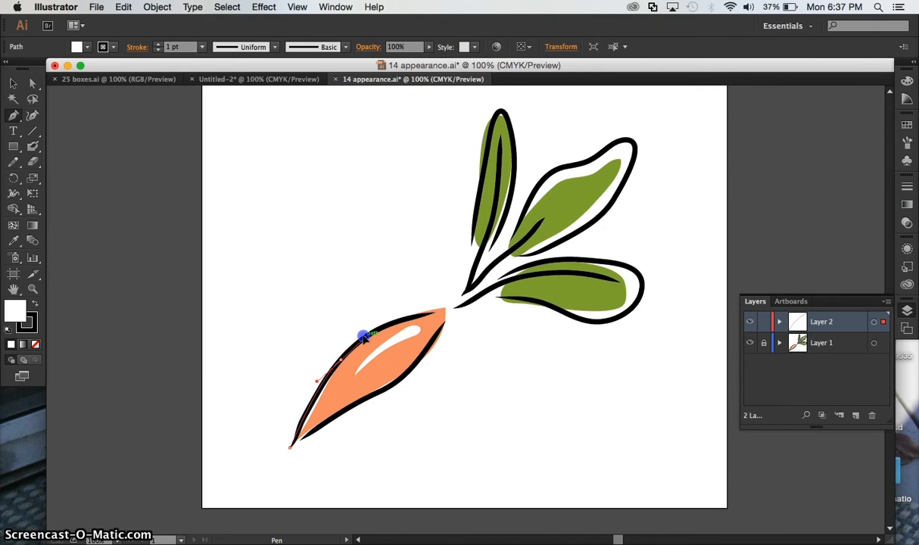
pyautogui.click(364, 338)
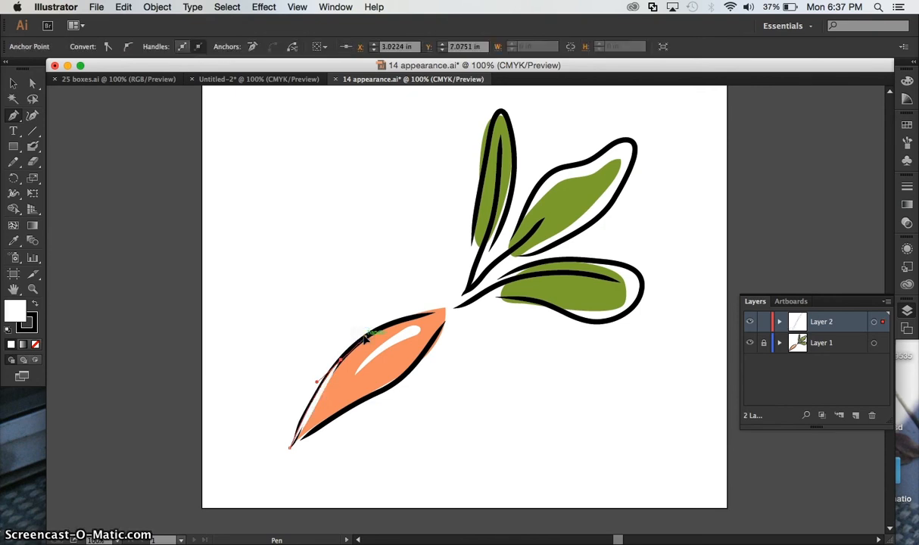
pyautogui.press('super+plus')
pyautogui.press('super+plus')
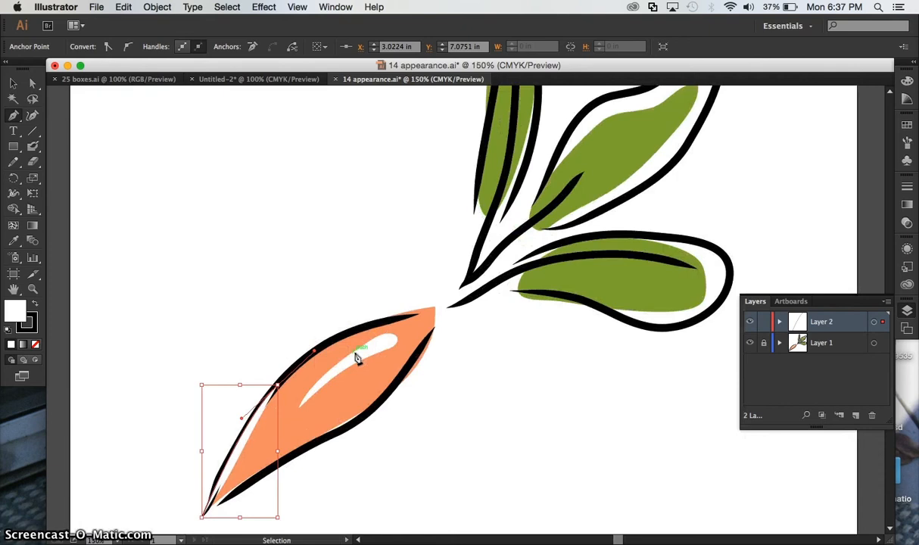
pyautogui.press('super+plus')
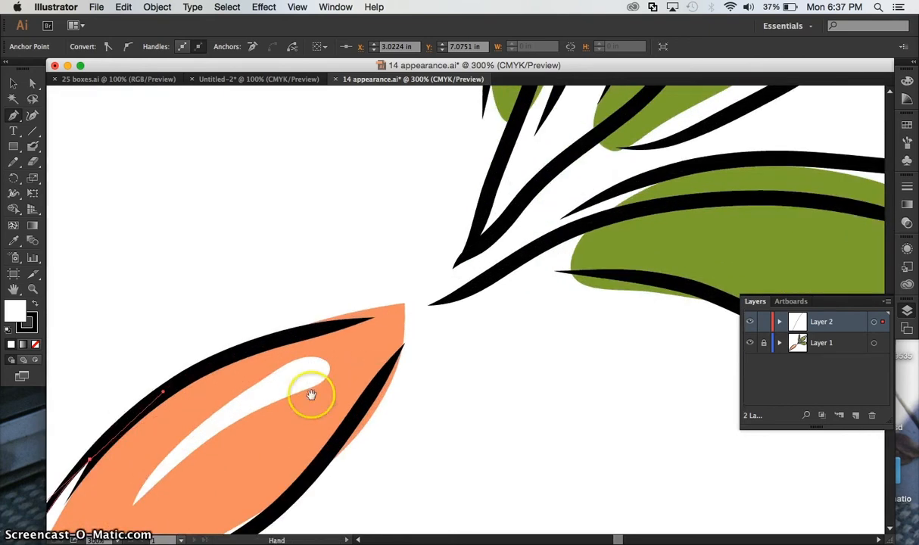
pyautogui.moveTo(312, 395); pyautogui.dragTo(558, 133)
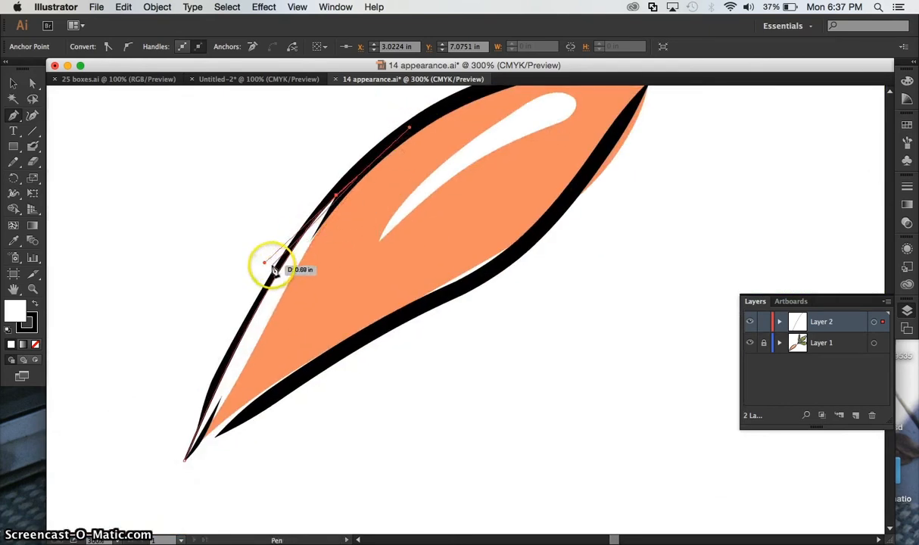
pyautogui.click(408, 251)
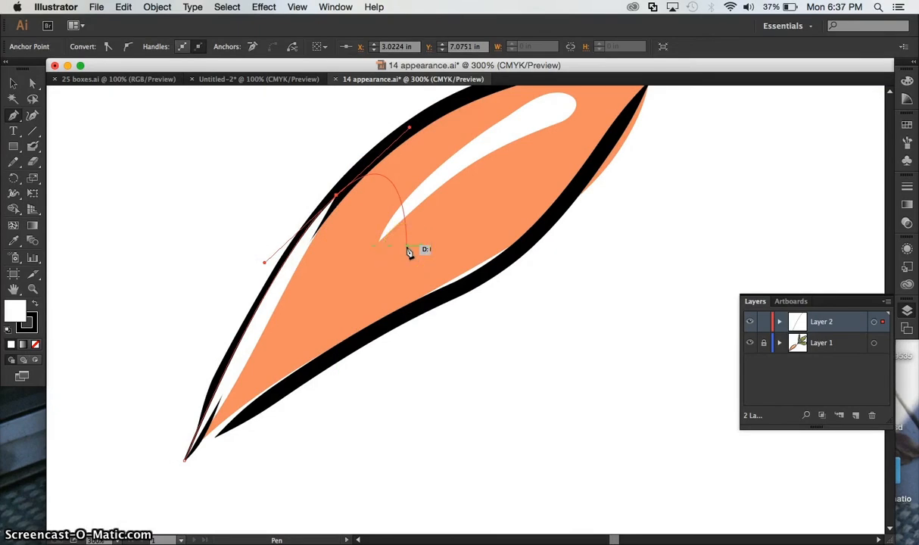
pyautogui.moveTo(385, 205); pyautogui.dragTo(319, 288)
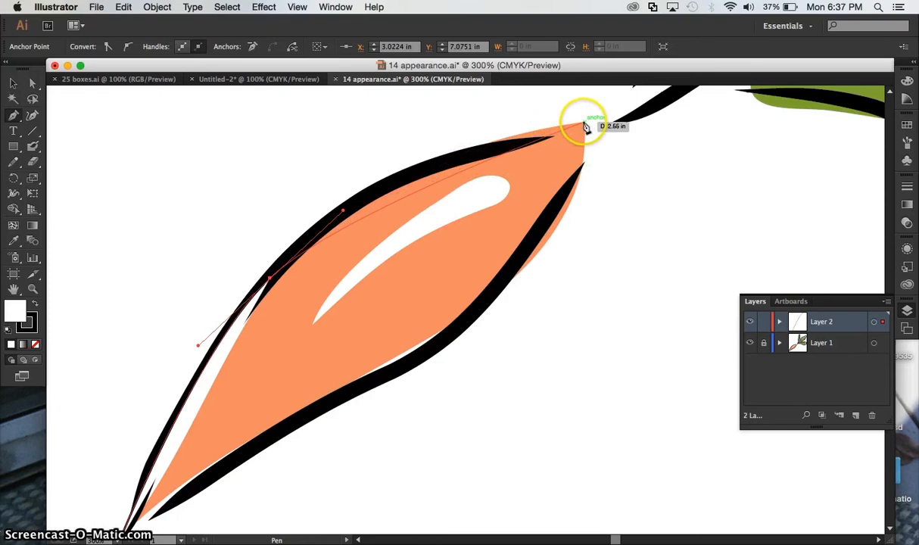
# - Try a smooth anchor with long handles at the carrot root's upper-right corner, test the following curve along the lower edge, and undo the anchor
pyautogui.moveTo(586, 127); pyautogui.dragTo(780, 246)
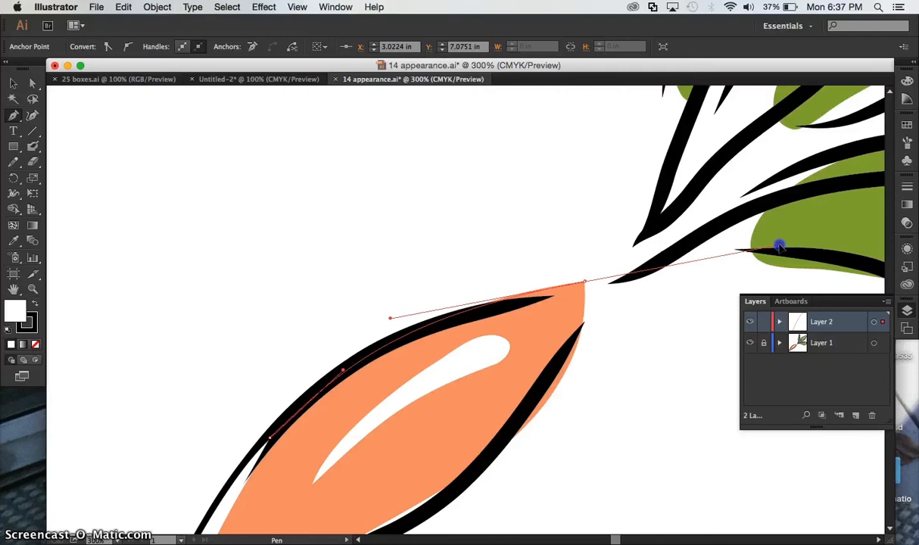
pyautogui.moveTo(779, 246); pyautogui.dragTo(781, 247)
pyautogui.moveTo(633, 276); pyautogui.dragTo(634, 397)
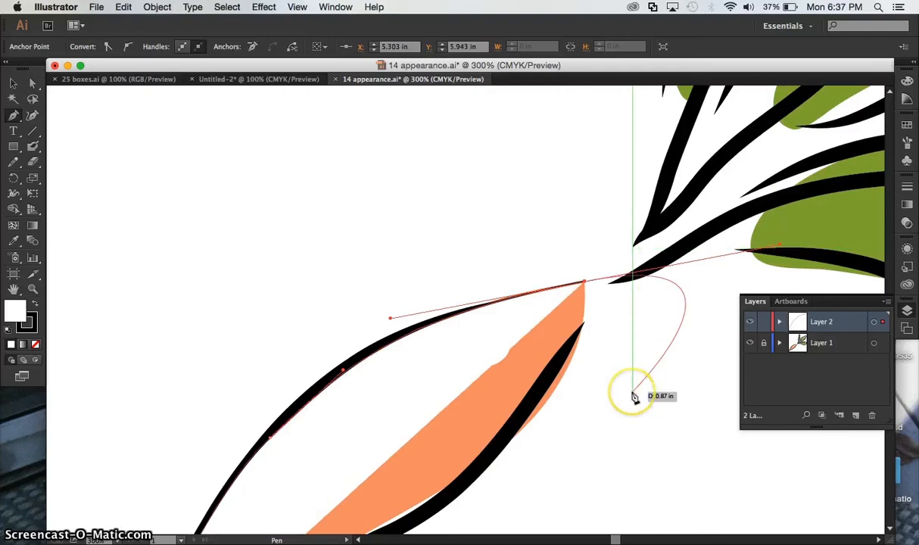
pyautogui.scroll(-5, 635, 397)
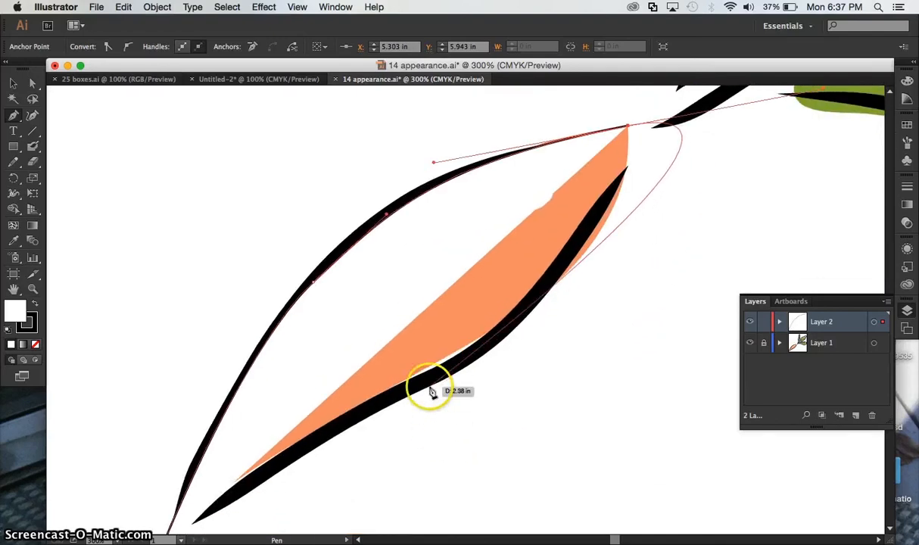
pyautogui.moveTo(496, 353); pyautogui.dragTo(496, 354)
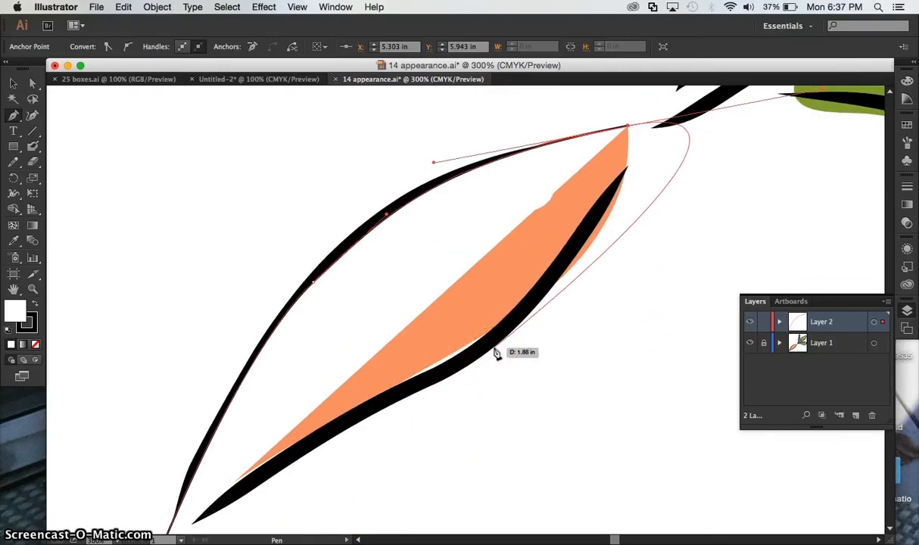
pyautogui.click(494, 348)
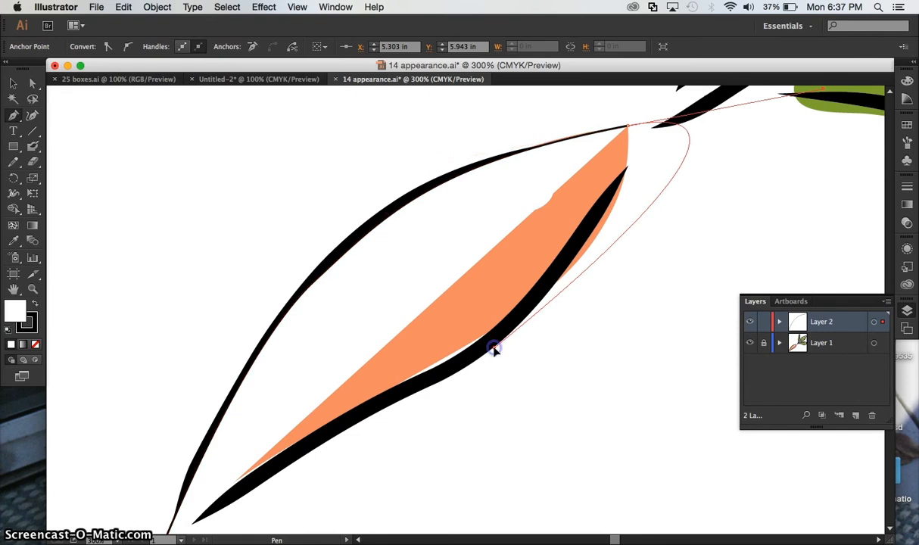
pyautogui.moveTo(496, 352); pyautogui.dragTo(496, 354)
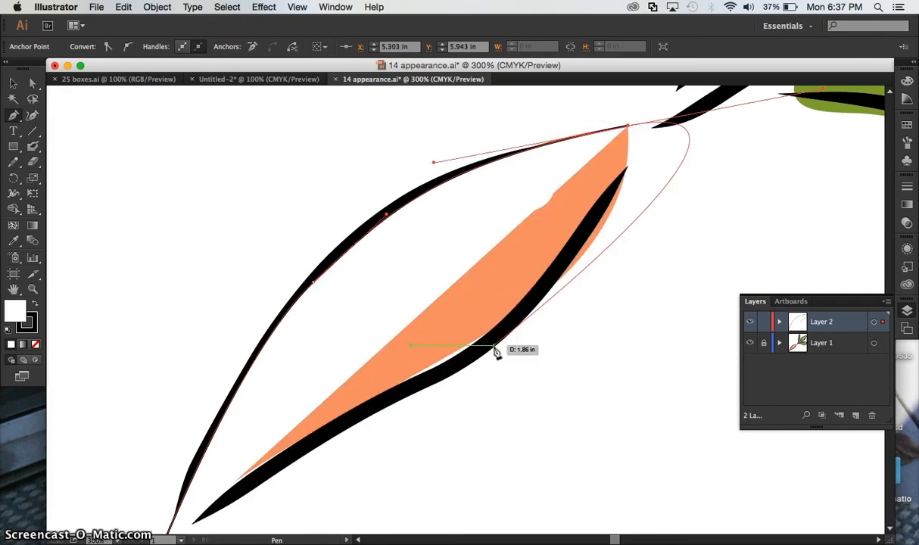
pyautogui.press('super+z')
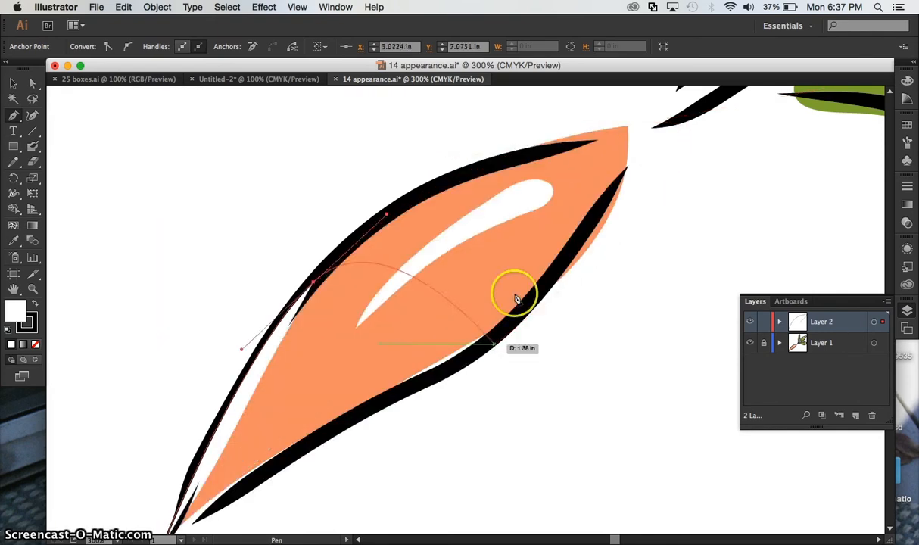
# - Curve the path to a corner anchor at the carrot root's upper-right end, with a short outgoing handle pointing down its right side
pyautogui.moveTo(628, 129); pyautogui.dragTo(605, 225)
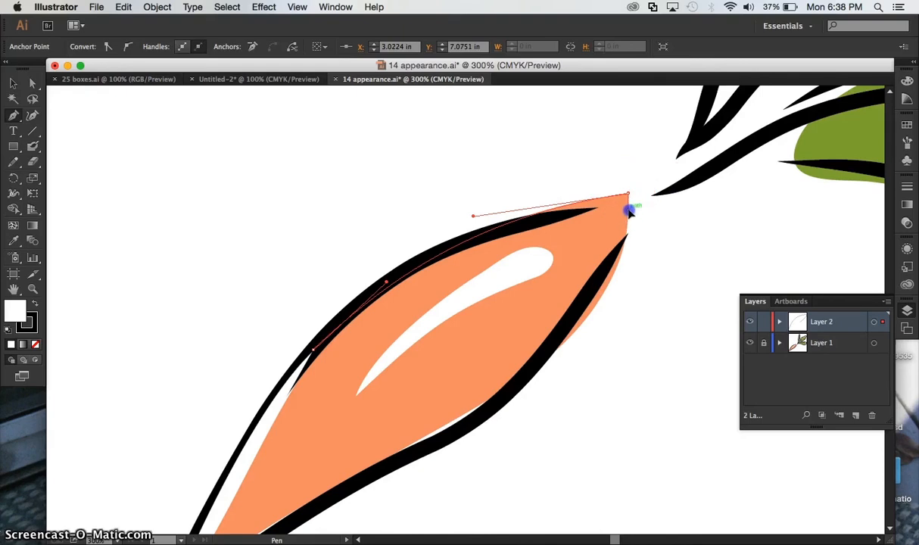
pyautogui.moveTo(629, 197); pyautogui.dragTo(621, 242)
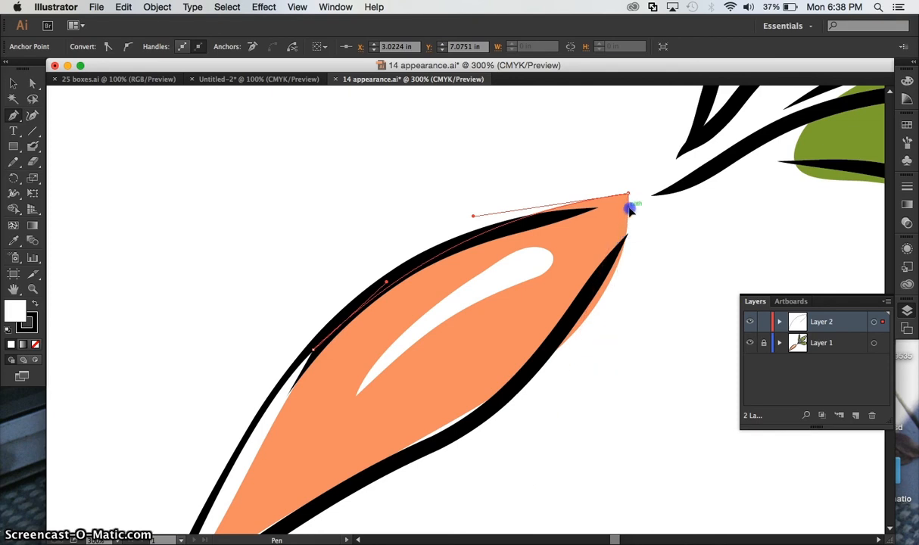
pyautogui.scroll(-3, 629, 211)
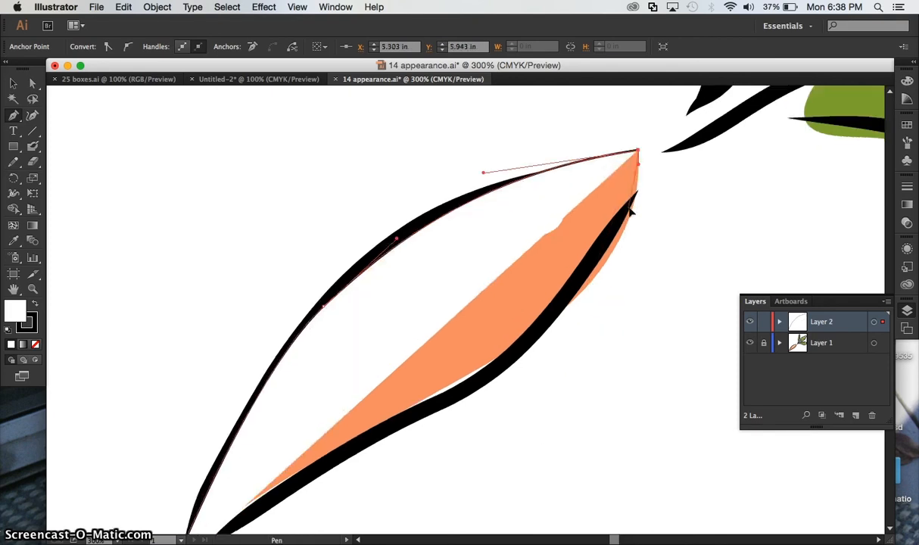
# - Add a smooth anchor on the carrot root's lower edge and close the path with a curve back to the starting tip
pyautogui.click(492, 359)
pyautogui.moveTo(493, 361); pyautogui.dragTo(312, 486)
pyautogui.scroll(-3, 312, 488)
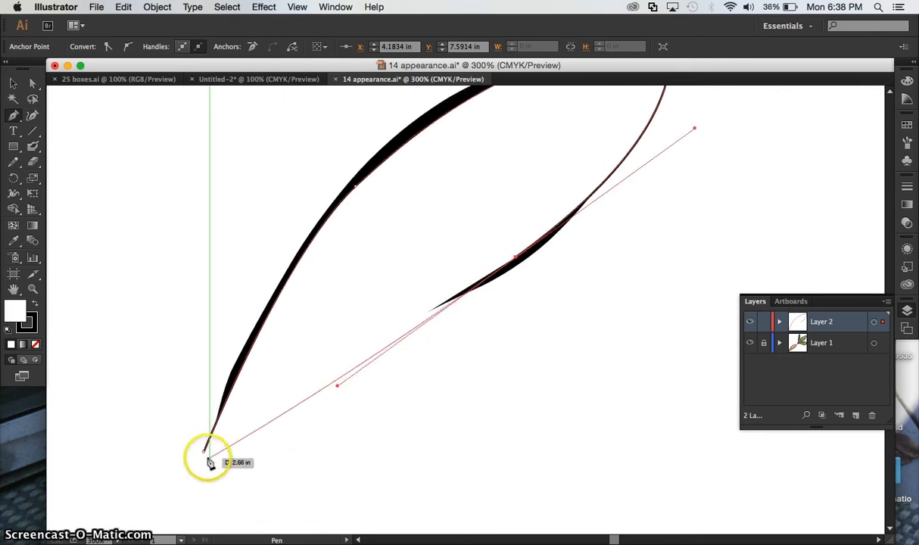
pyautogui.moveTo(205, 458); pyautogui.dragTo(160, 267)
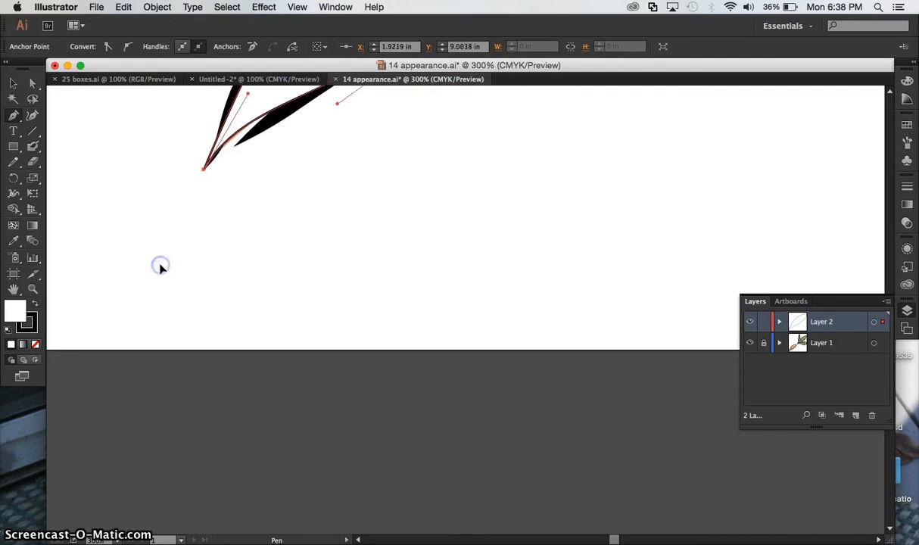
pyautogui.scroll(10, 160, 268)
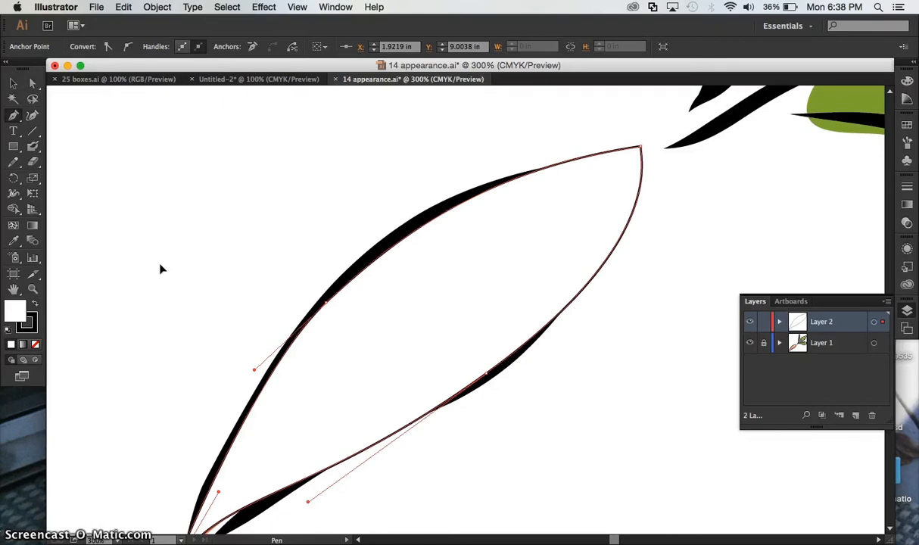
# - Draw an open S-shaped practice path with one smooth middle anchor in the blank area below the leaves, and end the path
pyautogui.press('super+minus')
pyautogui.press('super+minus')
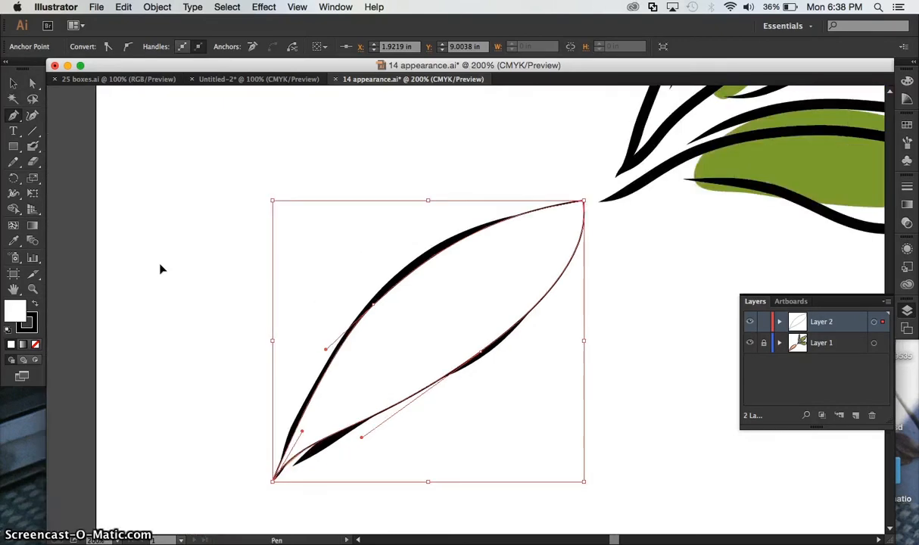
pyautogui.hscroll(10, 308, 256)
pyautogui.scroll(-3, 309, 258)
pyautogui.hscroll(-3, 309, 257)
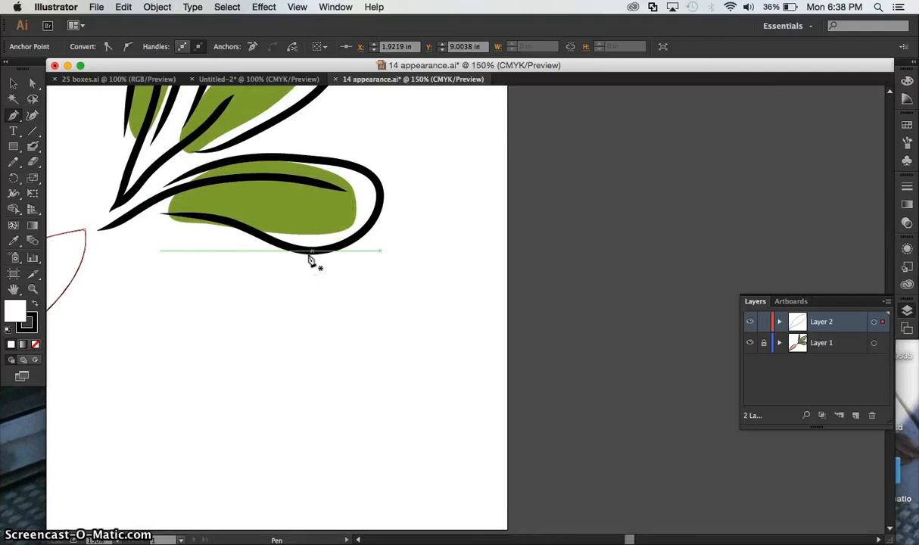
pyautogui.scroll(-3, 309, 259)
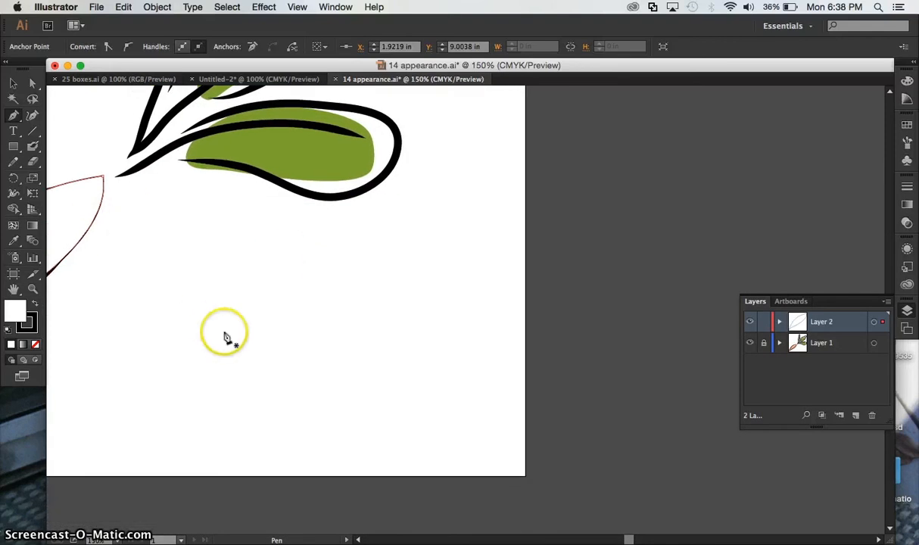
pyautogui.click(11, 116)
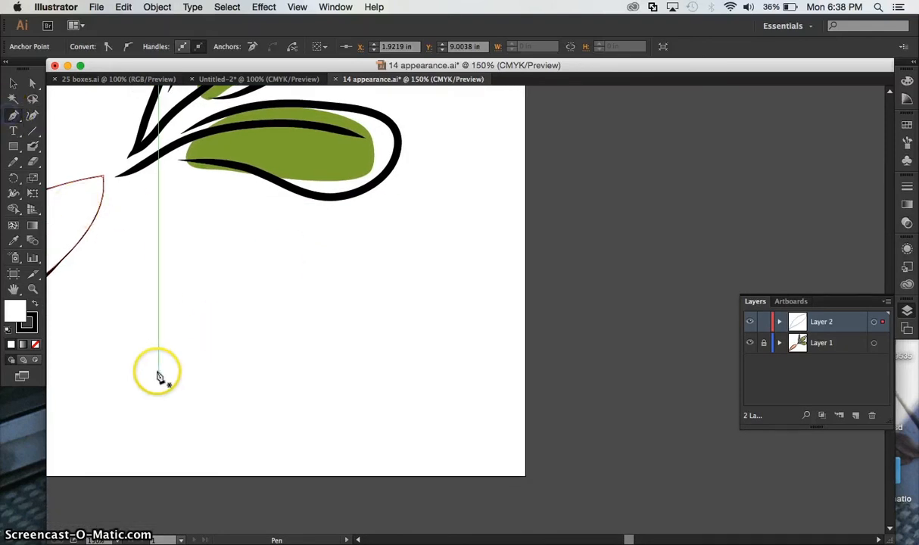
pyautogui.click(199, 390)
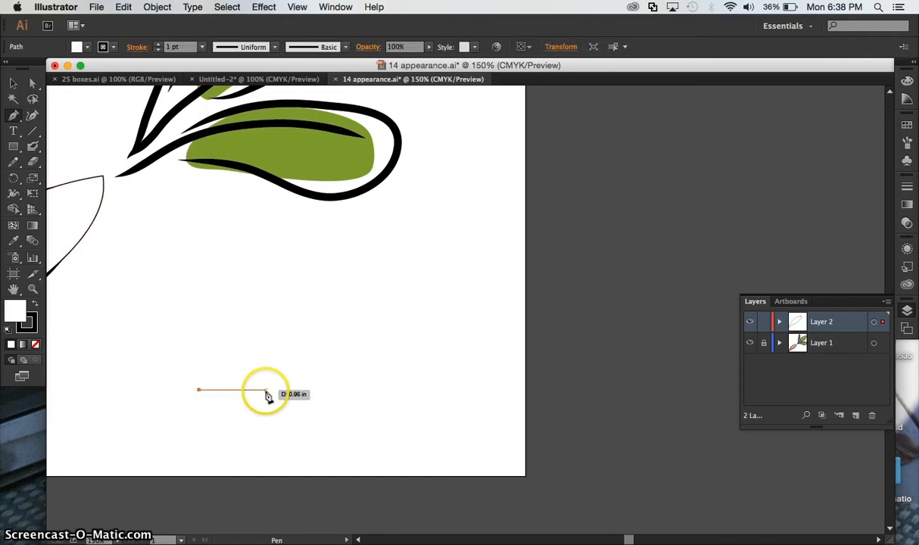
pyautogui.moveTo(265, 389); pyautogui.dragTo(297, 483)
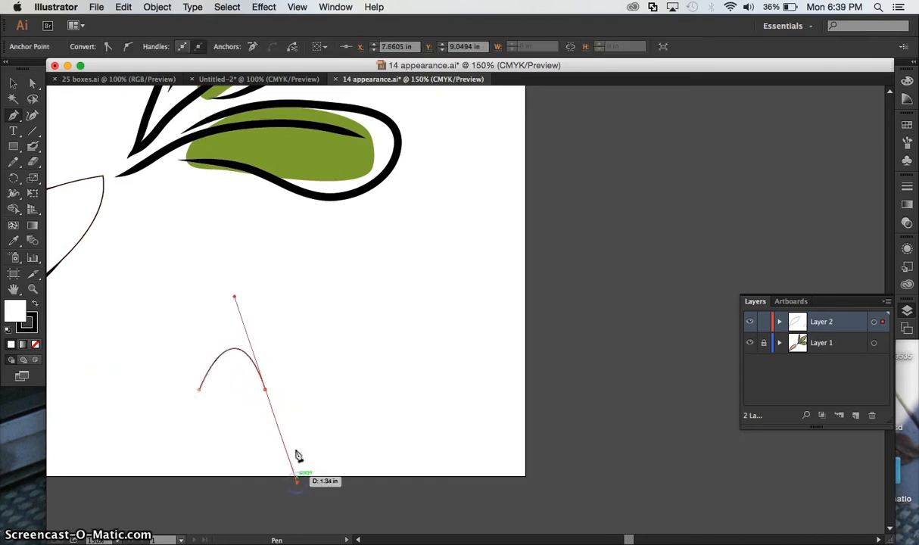
pyautogui.click(323, 384)
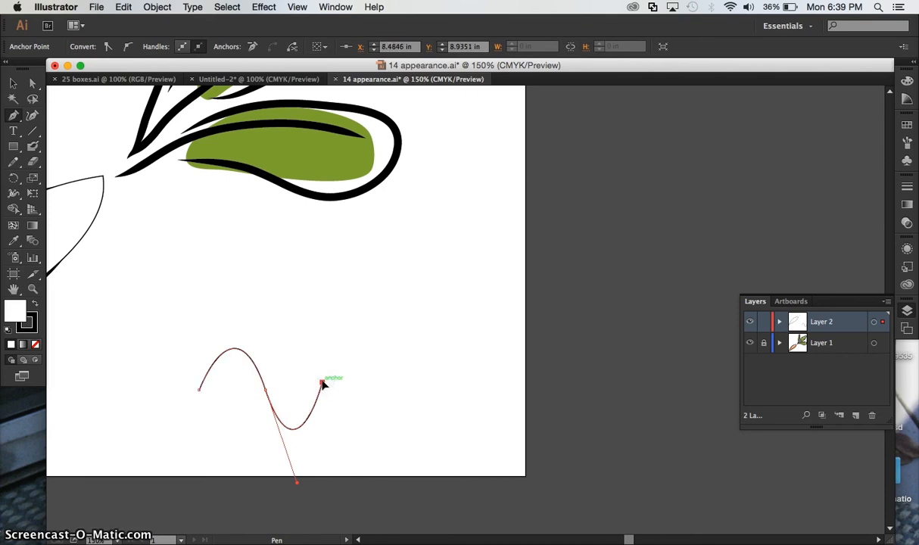
pyautogui.click(13, 83)
pyautogui.click(206, 245)
# - Draw a second open practice path beside the S-curve, made of two arches meeting at a corner anchor
pyautogui.click(13, 115)
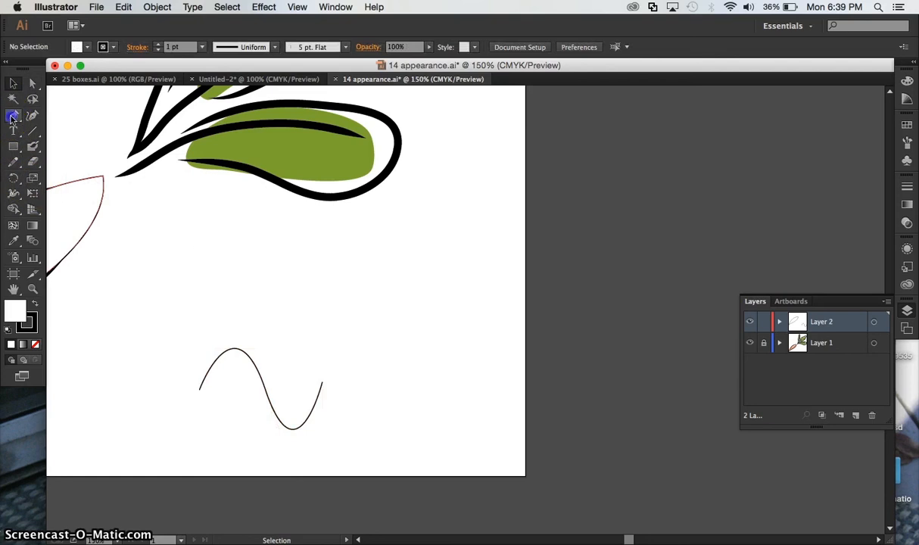
pyautogui.click(365, 388)
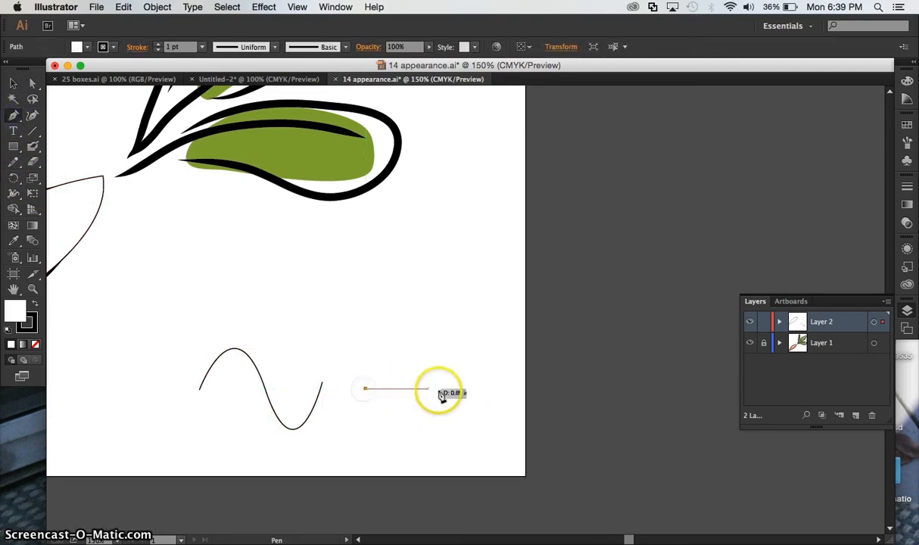
pyautogui.moveTo(440, 390)
pyautogui.mouseDown()
pyautogui.moveTo(437, 451)
pyautogui.moveTo(447, 478)
pyautogui.moveTo(476, 499)
pyautogui.moveTo(449, 428)
pyautogui.moveTo(446, 376)
pyautogui.moveTo(483, 386)
pyautogui.moveTo(508, 475)
pyautogui.mouseUp()
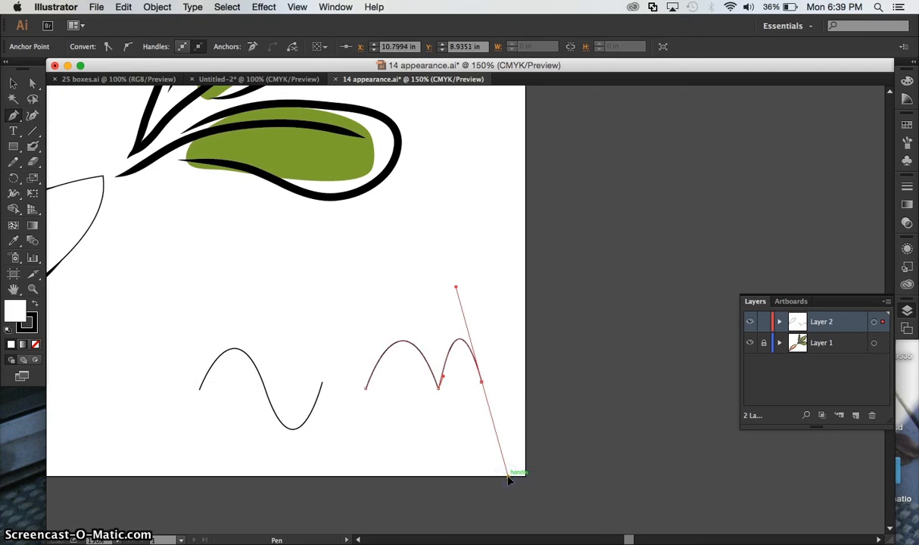